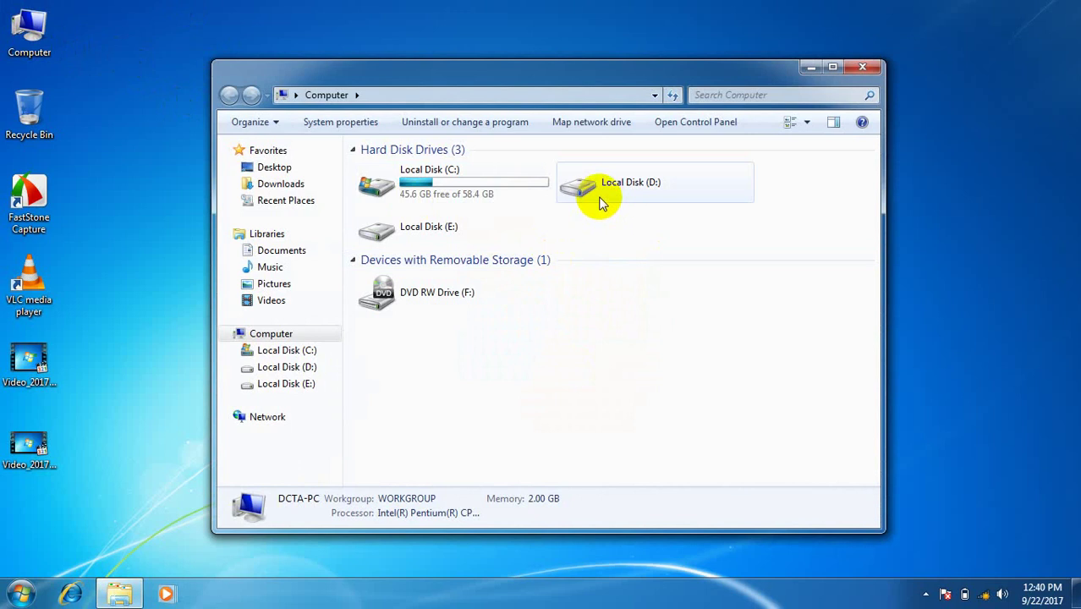
# Step: Look over local disks C:, D: and E: in the Computer window and close the window
pyautogui.click(603, 195)
pyautogui.click(408, 174)
pyautogui.click(655, 186)
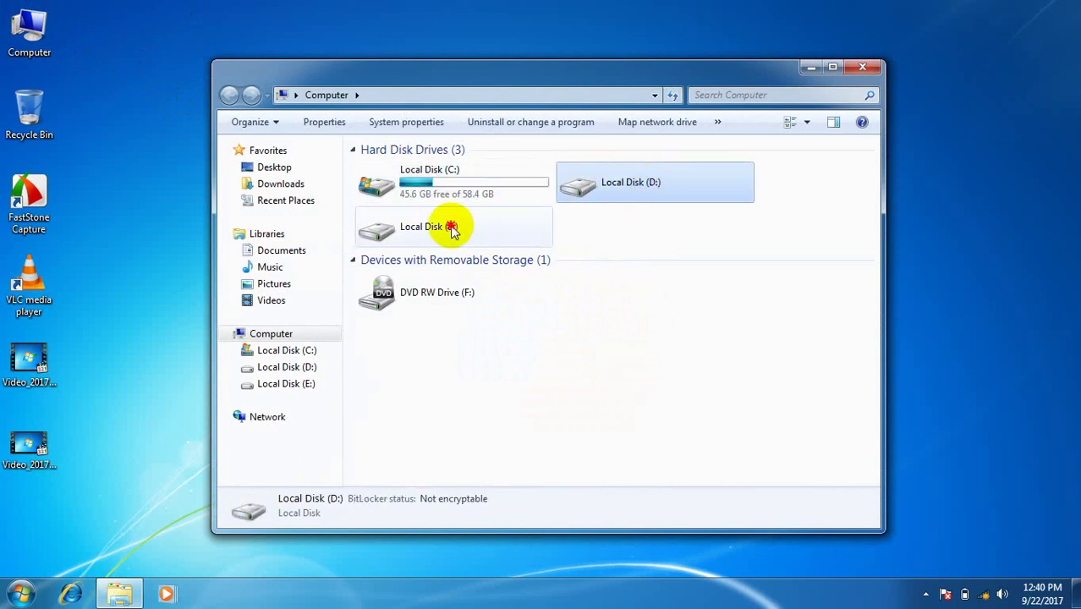
pyautogui.click(440, 232)
pyautogui.click(658, 191)
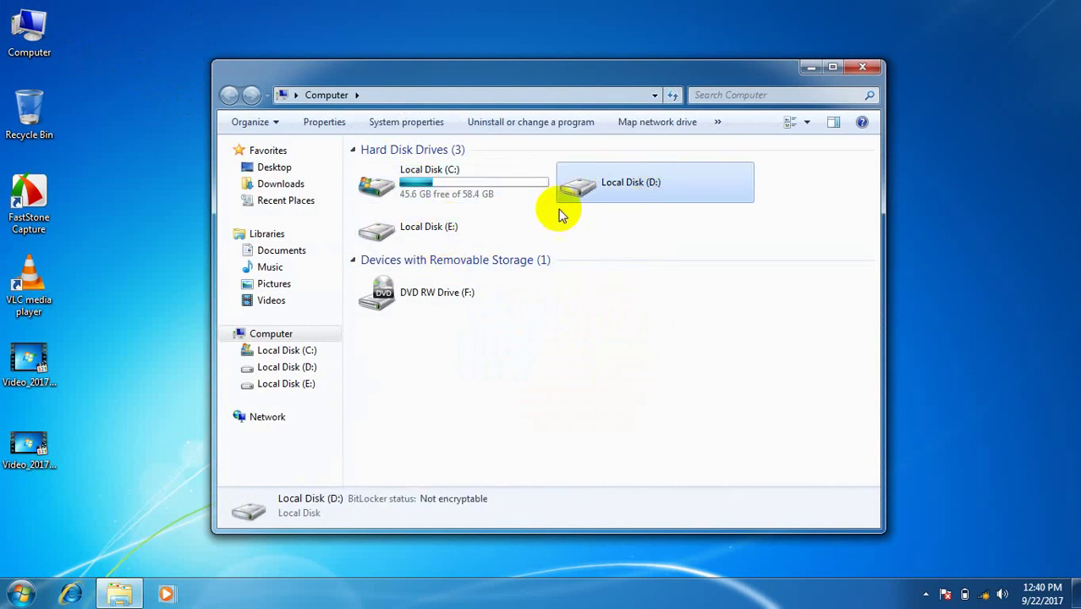
pyautogui.click(523, 217)
pyautogui.click(614, 188)
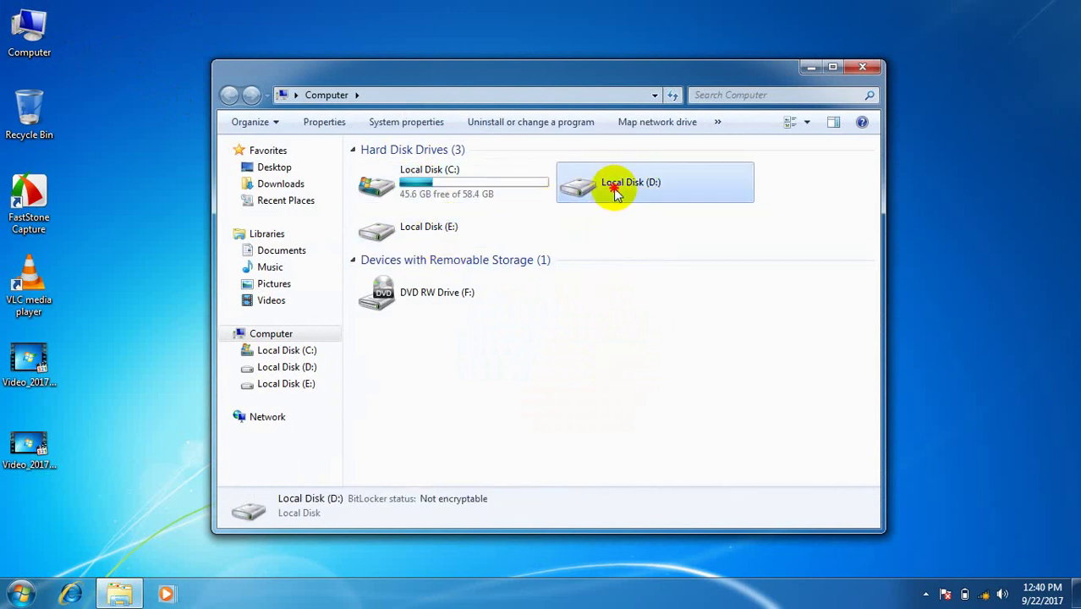
pyautogui.click(863, 69)
# Step: Refresh the desktop and reopen the Computer window to inspect local disks D: and E:, closing it when done
pyautogui.rightClick(404, 125)
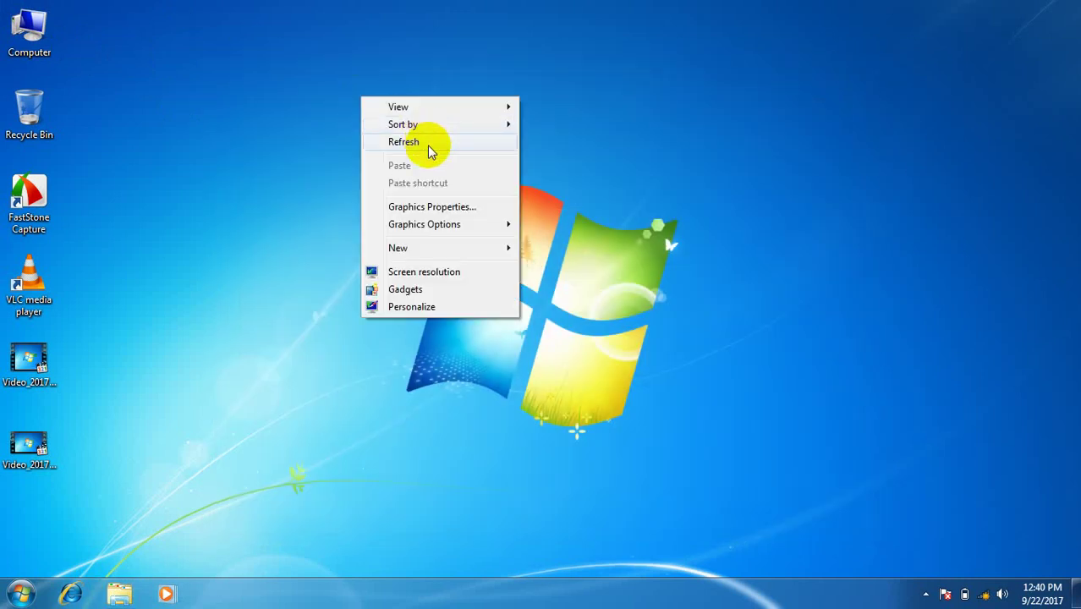
pyautogui.click(430, 148)
pyautogui.doubleClick(29, 30)
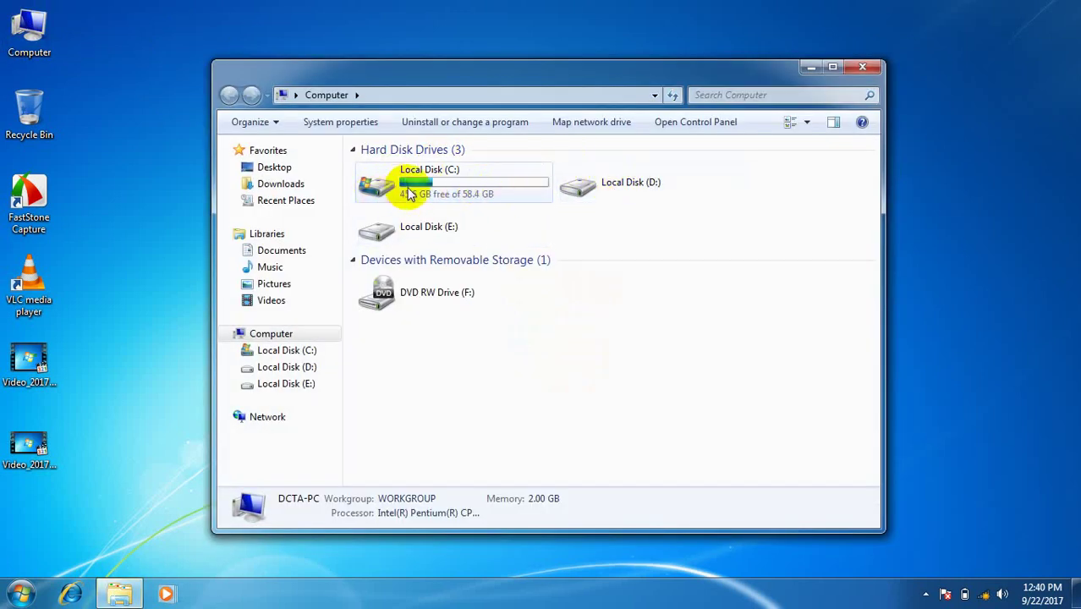
pyautogui.click(620, 193)
pyautogui.click(440, 235)
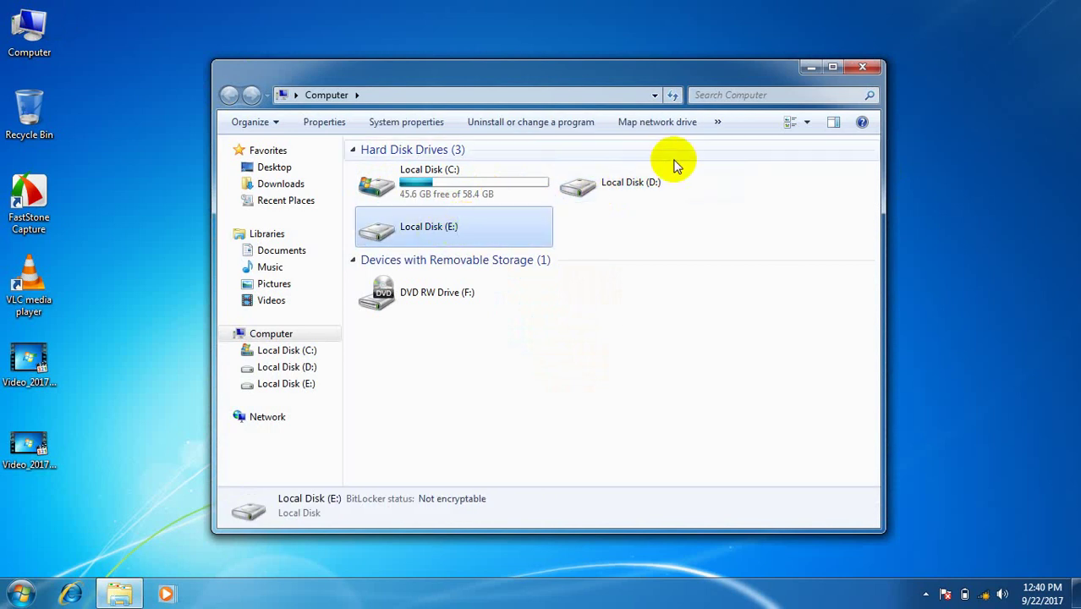
pyautogui.click(646, 191)
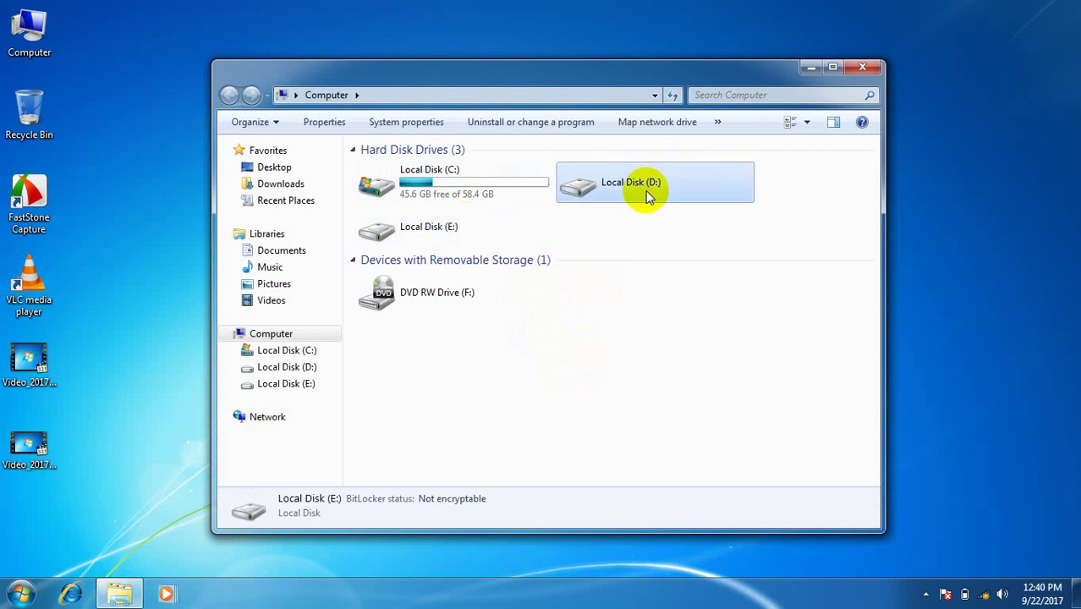
pyautogui.click(448, 233)
pyautogui.click(580, 201)
pyautogui.click(432, 241)
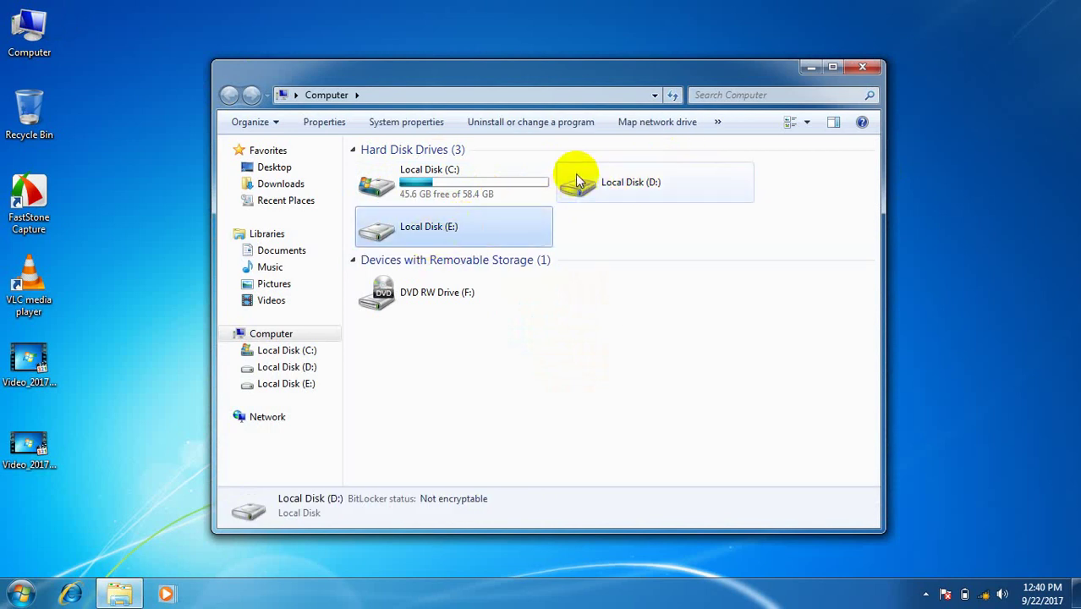
pyautogui.click(579, 177)
pyautogui.click(489, 234)
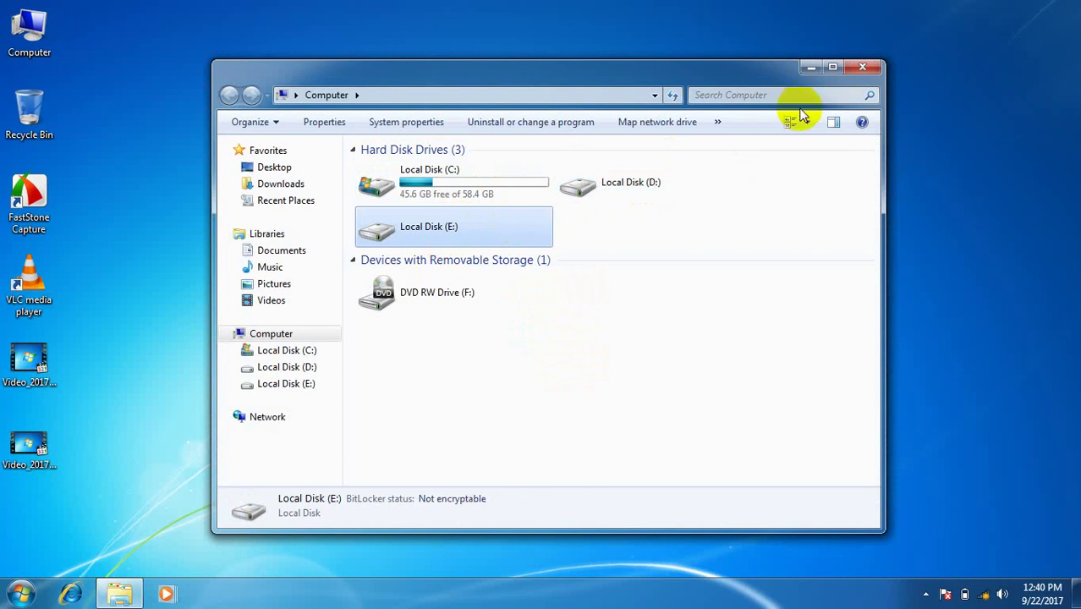
pyautogui.click(861, 67)
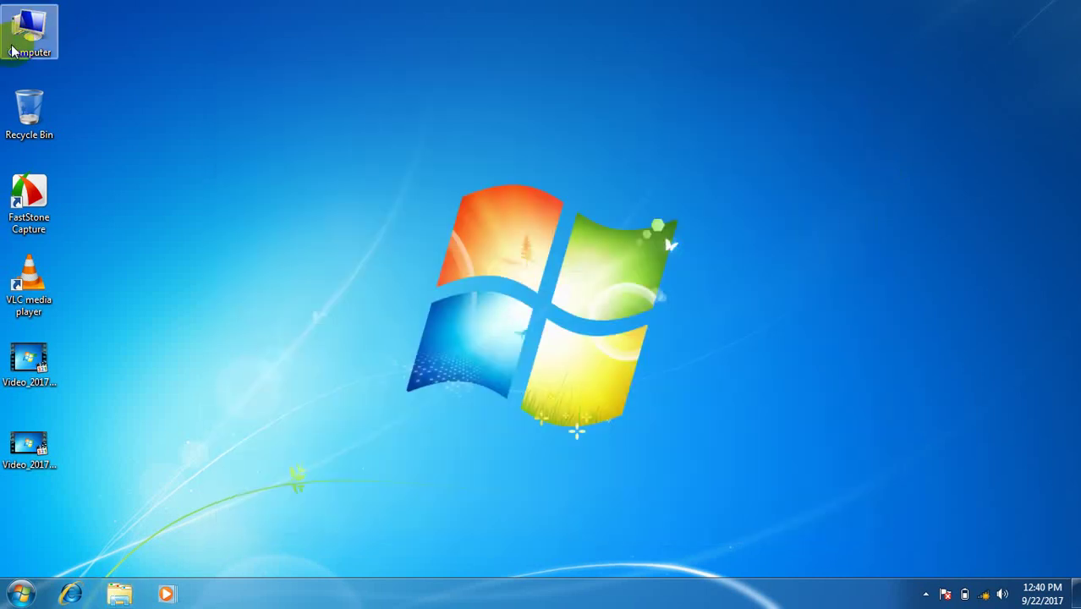
# Step: Open Computer Management for this computer, move its window clear of the desktop icons, and show Disk Management
pyautogui.rightClick(12, 51)
pyautogui.click(337, 48)
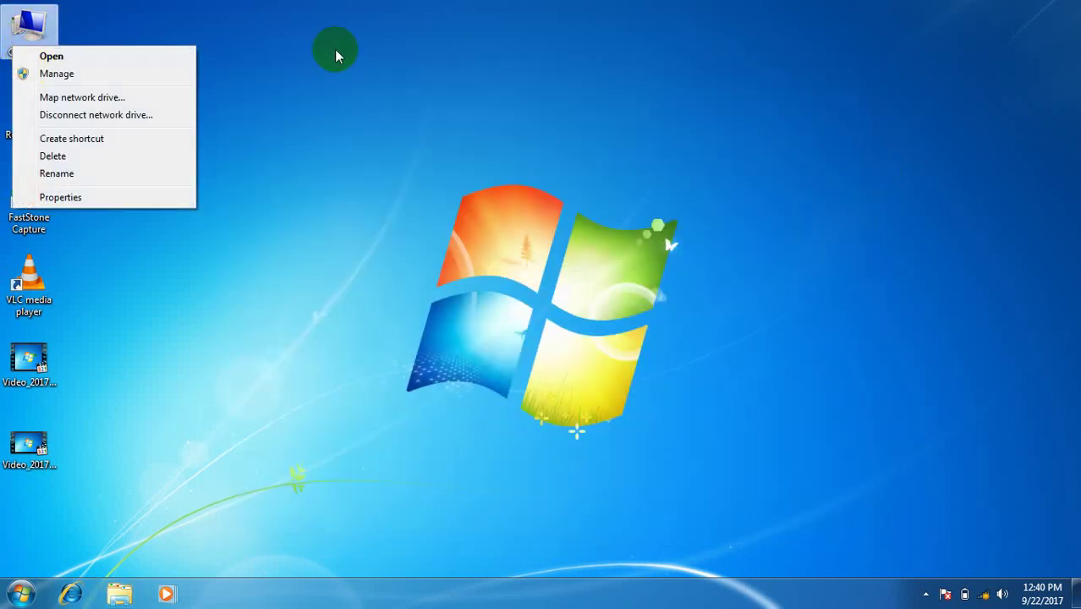
pyautogui.click(24, 32)
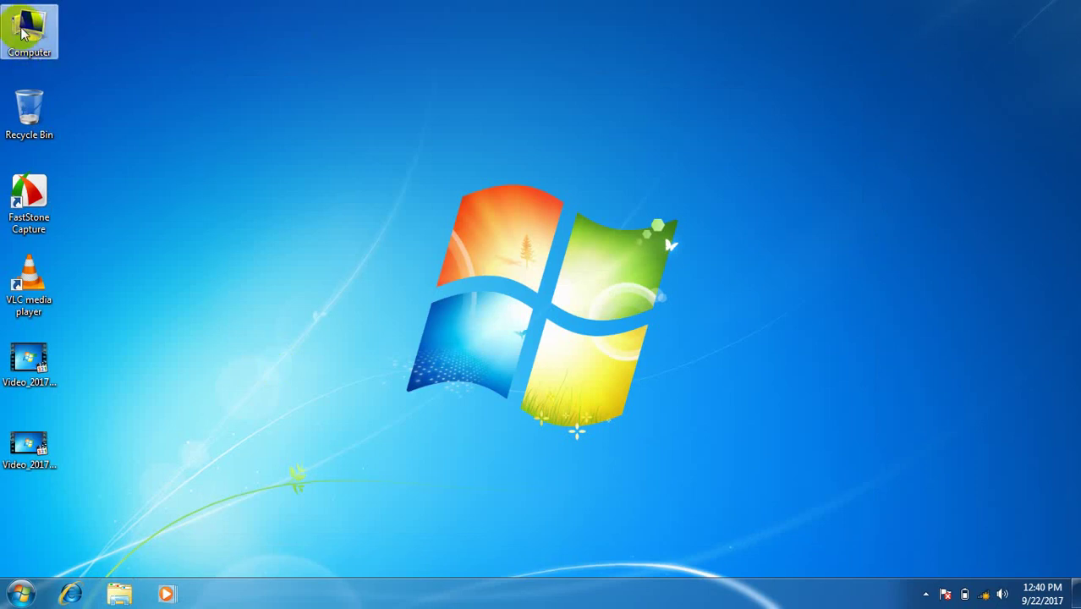
pyautogui.rightClick(24, 32)
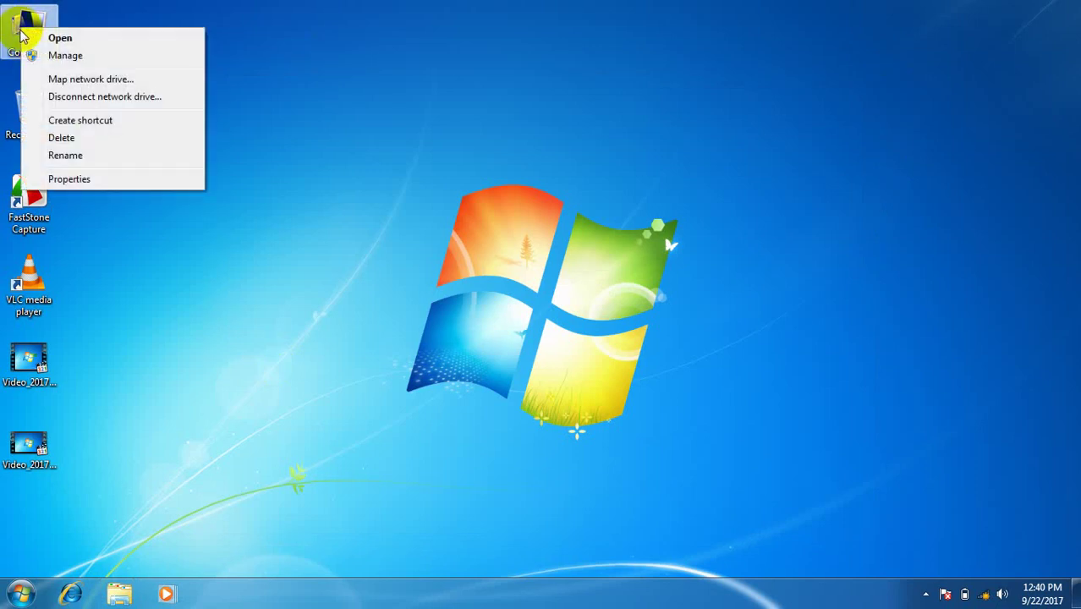
pyautogui.click(75, 58)
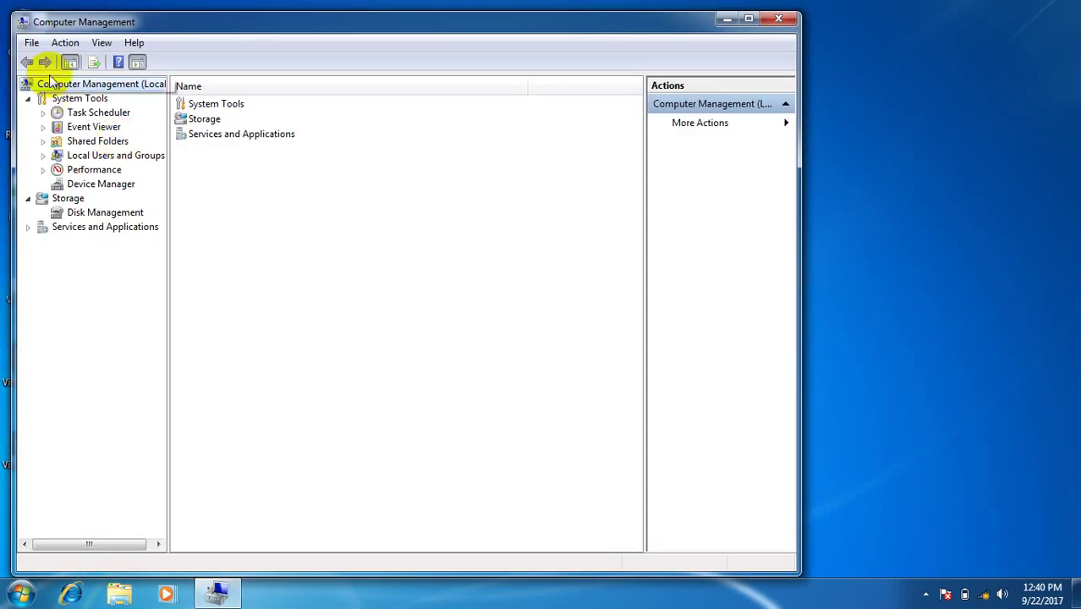
pyautogui.moveTo(287, 27); pyautogui.dragTo(381, 36)
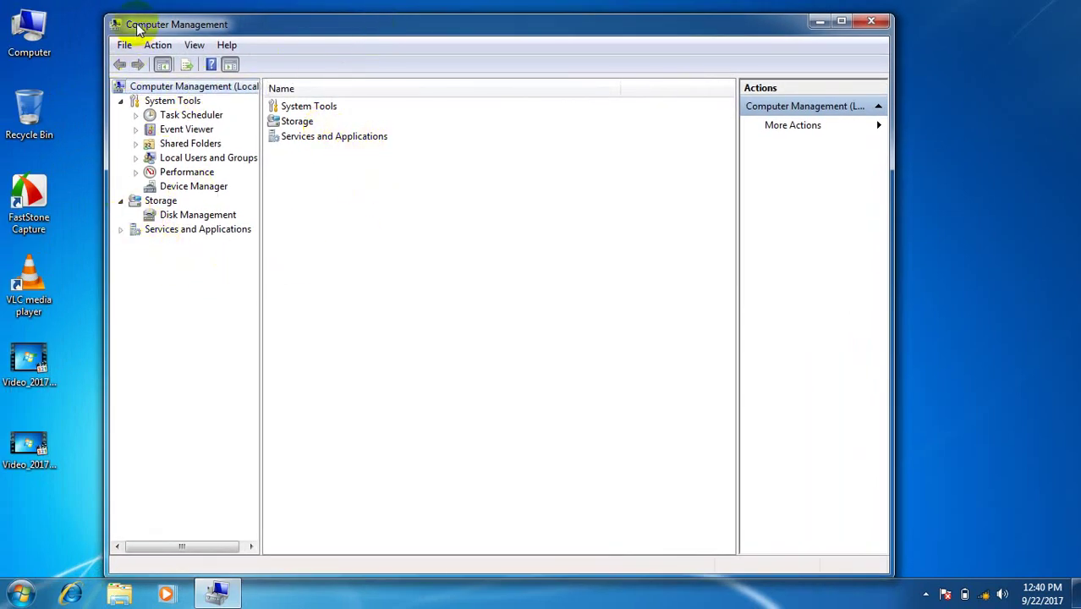
pyautogui.click(186, 219)
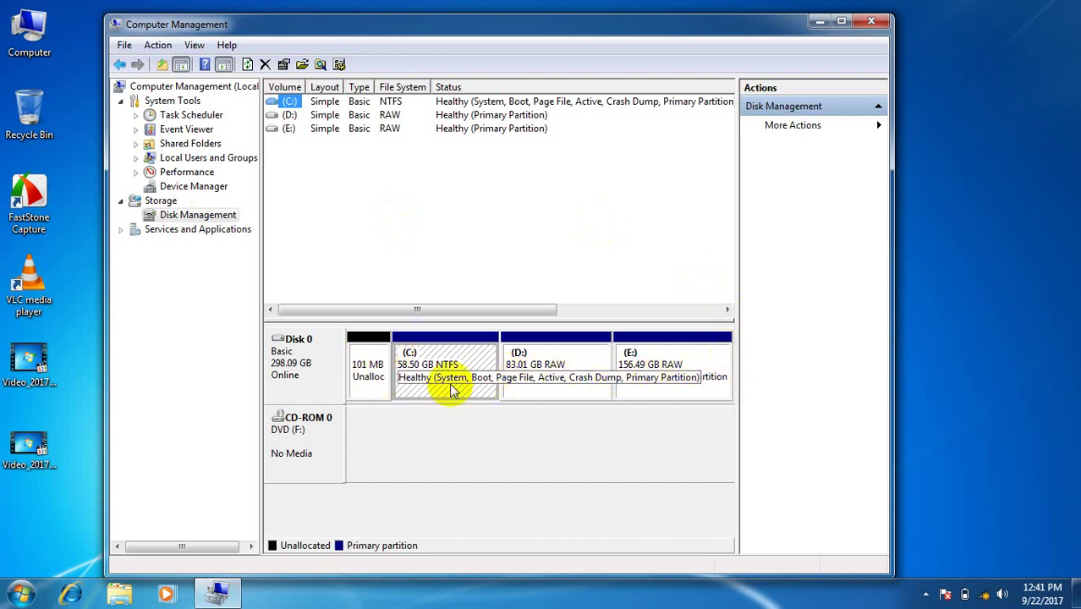
# Step: Delete the E: volume on Disk 0 and agree to erase its data
pyautogui.click(655, 363)
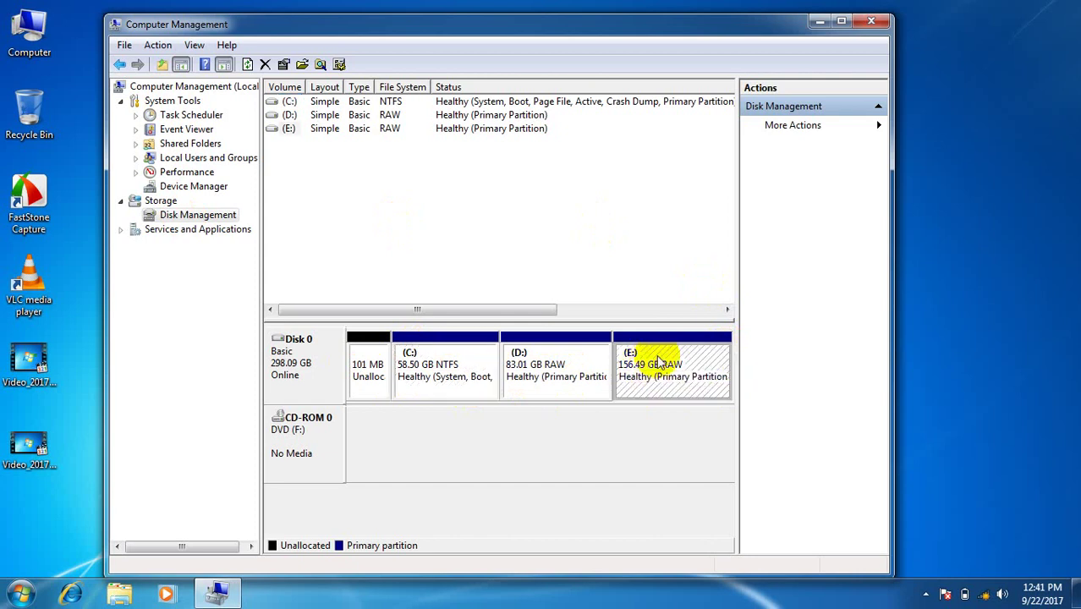
pyautogui.rightClick(658, 362)
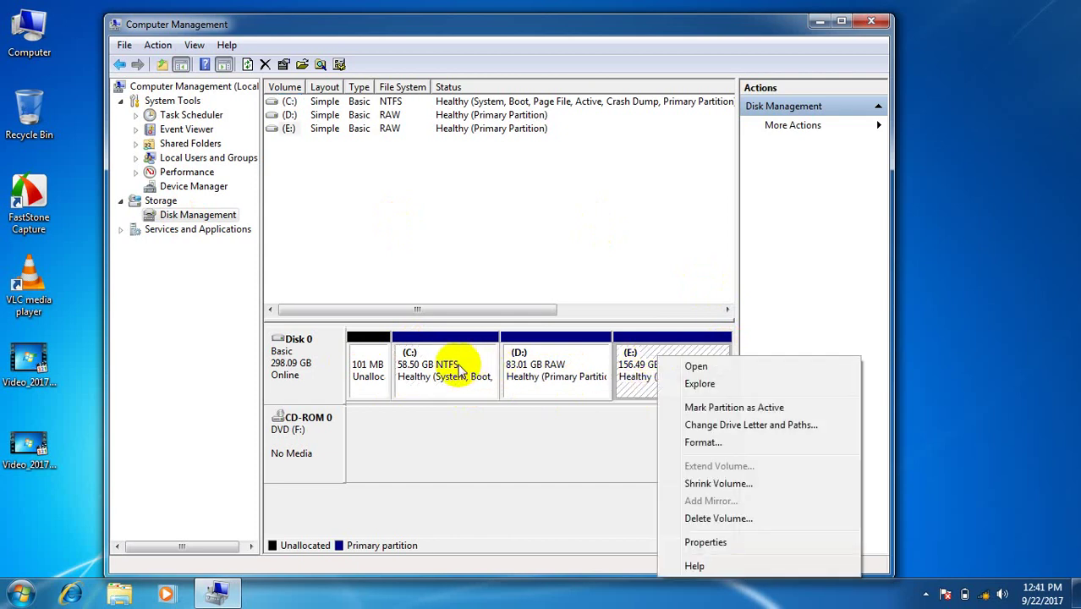
pyautogui.click(550, 364)
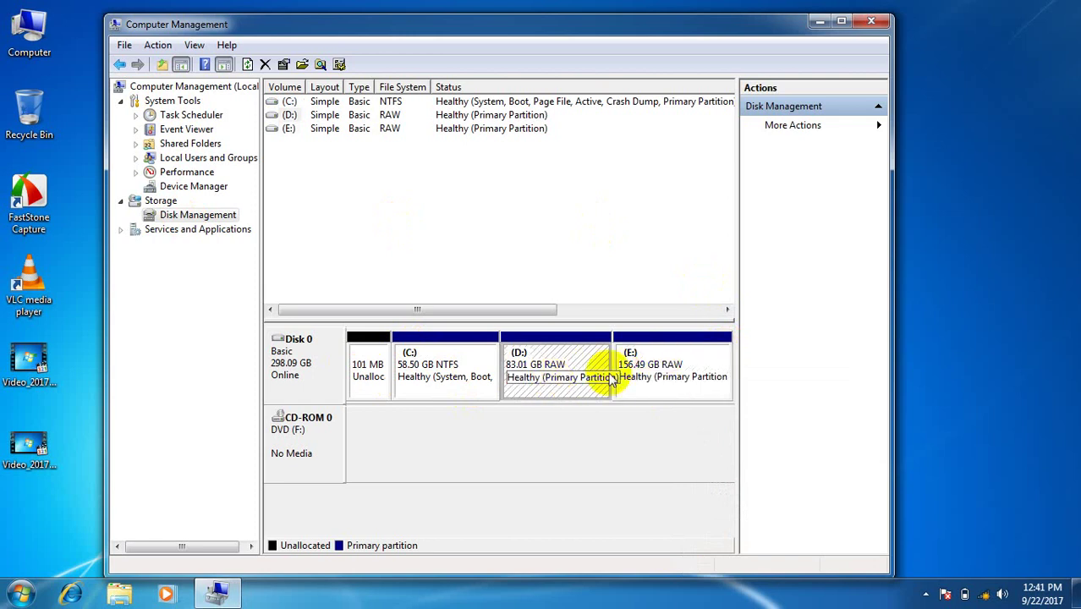
pyautogui.click(634, 364)
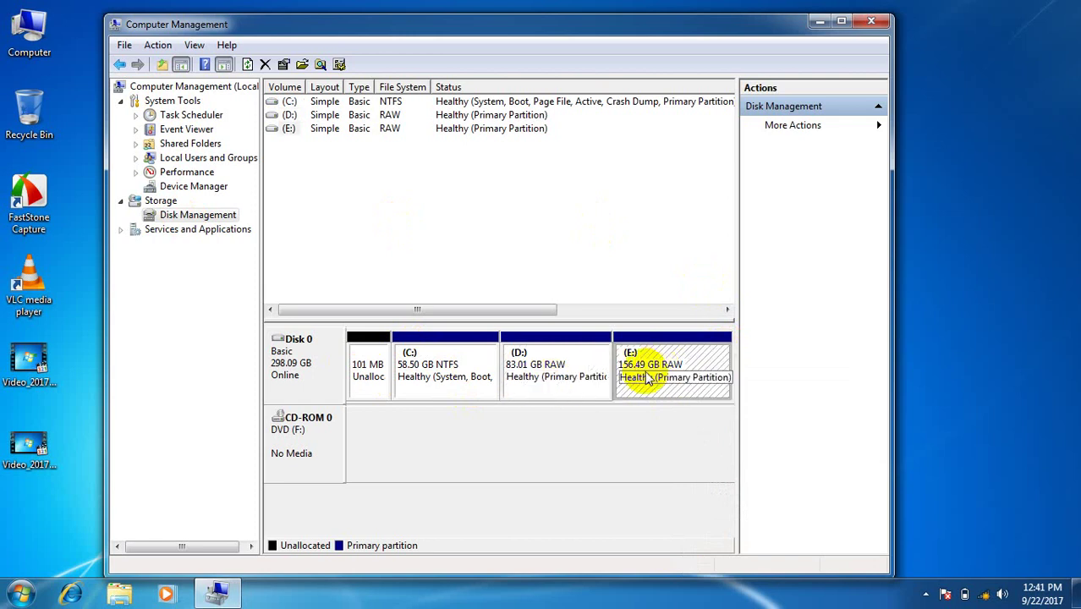
pyautogui.rightClick(693, 370)
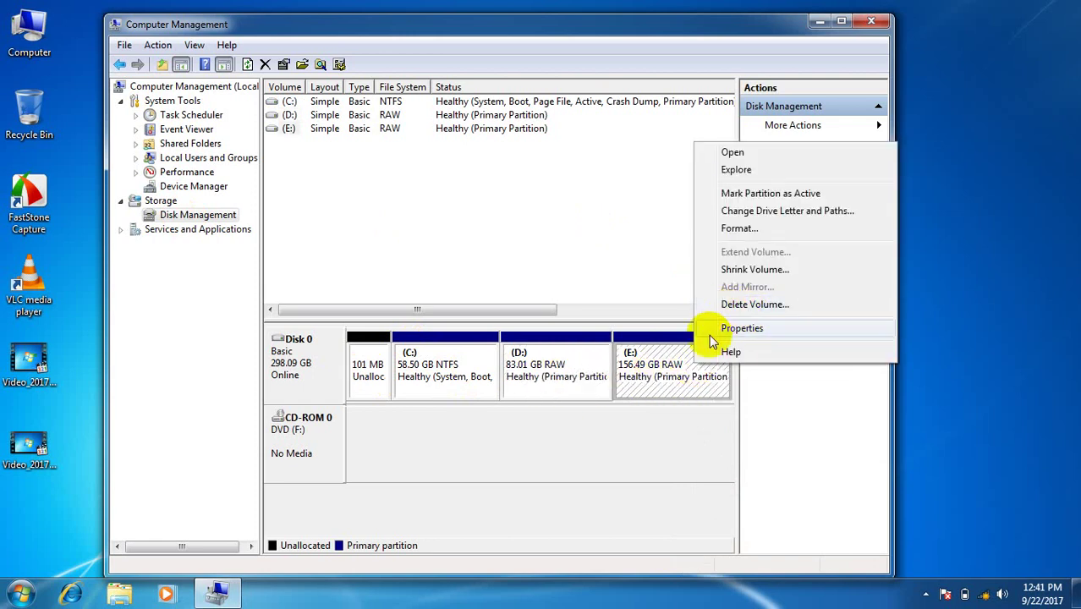
pyautogui.click(747, 304)
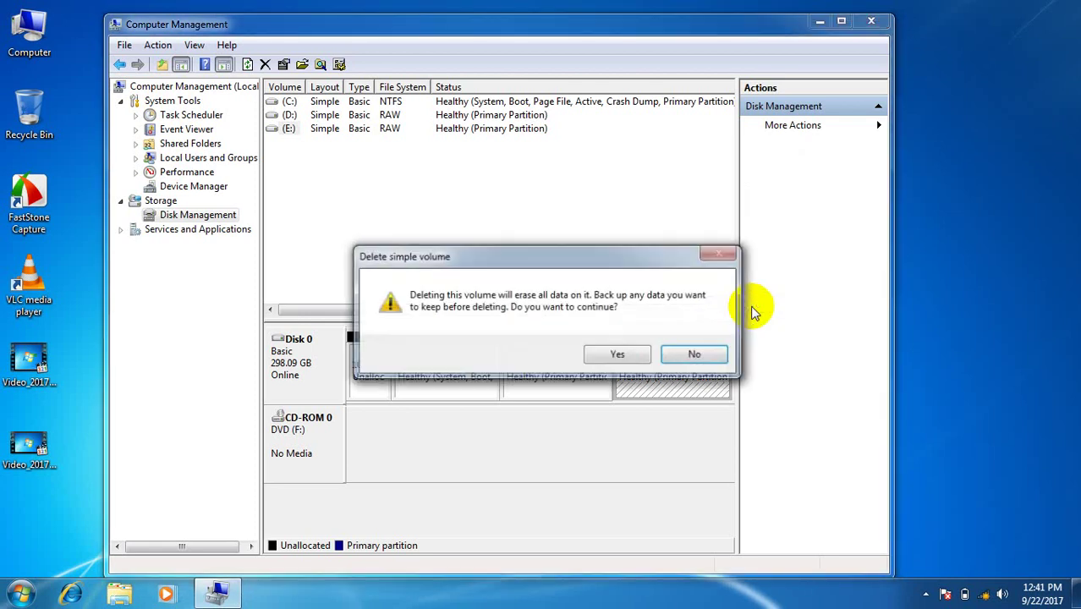
pyautogui.click(625, 357)
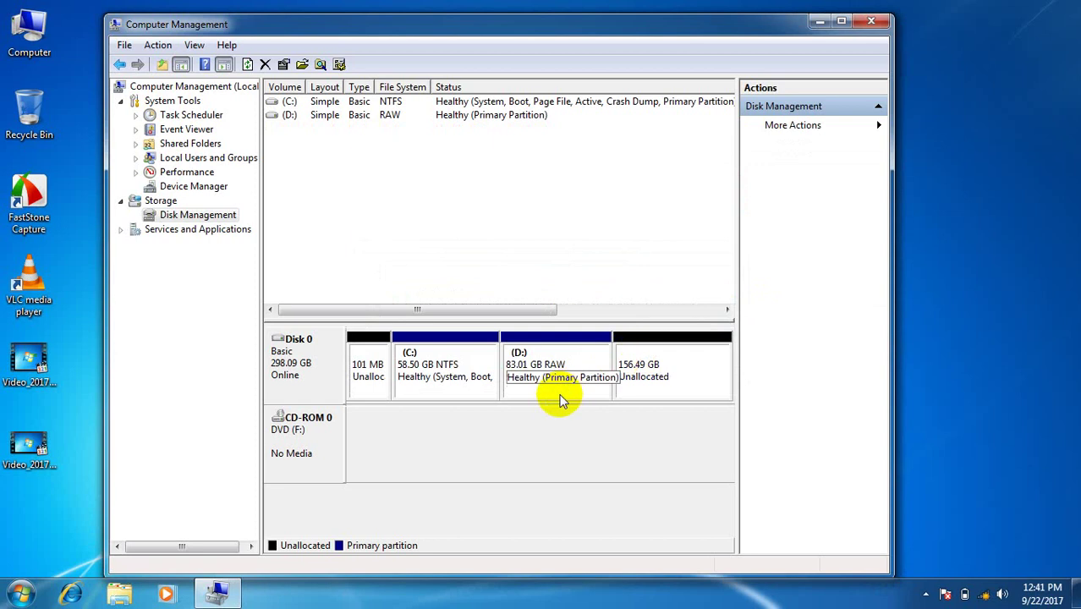
# Step: Delete the D: volume on Disk 0 and agree to erase its data
pyautogui.click(581, 352)
pyautogui.rightClick(581, 353)
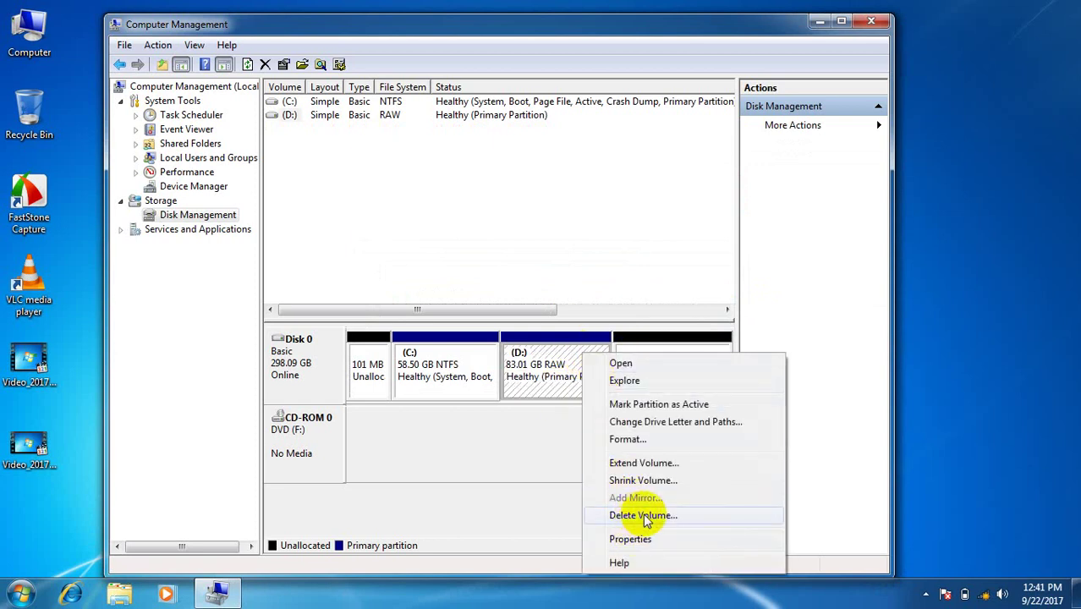
pyautogui.click(643, 515)
pyautogui.click(618, 355)
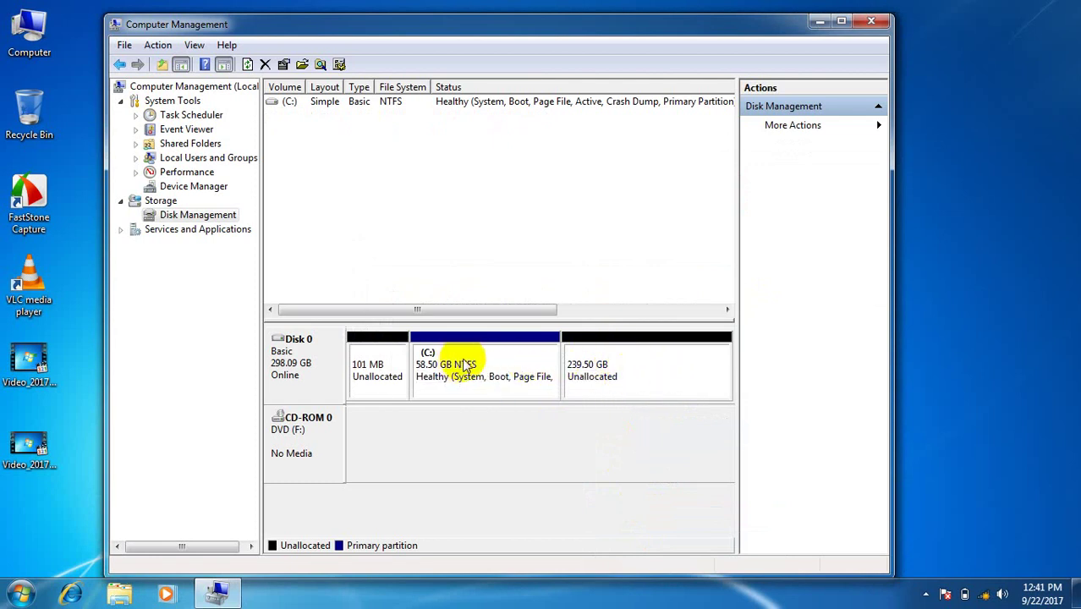
# Step: Start a new simple volume in the 239.50 GB unallocated space on Disk 0 and set its size to 85000 MB
pyautogui.click(633, 366)
pyautogui.rightClick(632, 366)
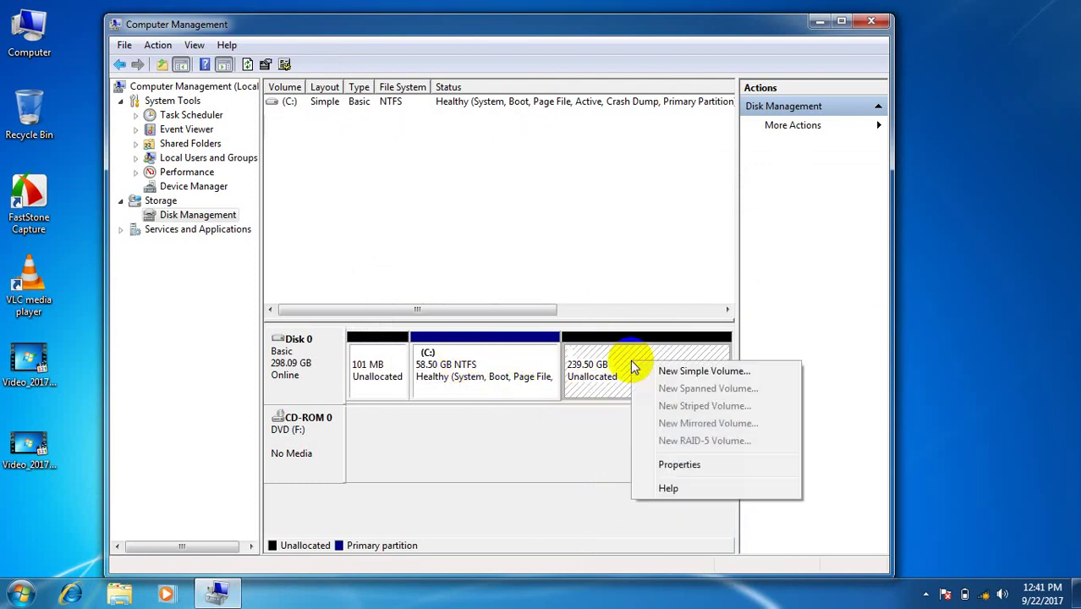
pyautogui.click(698, 372)
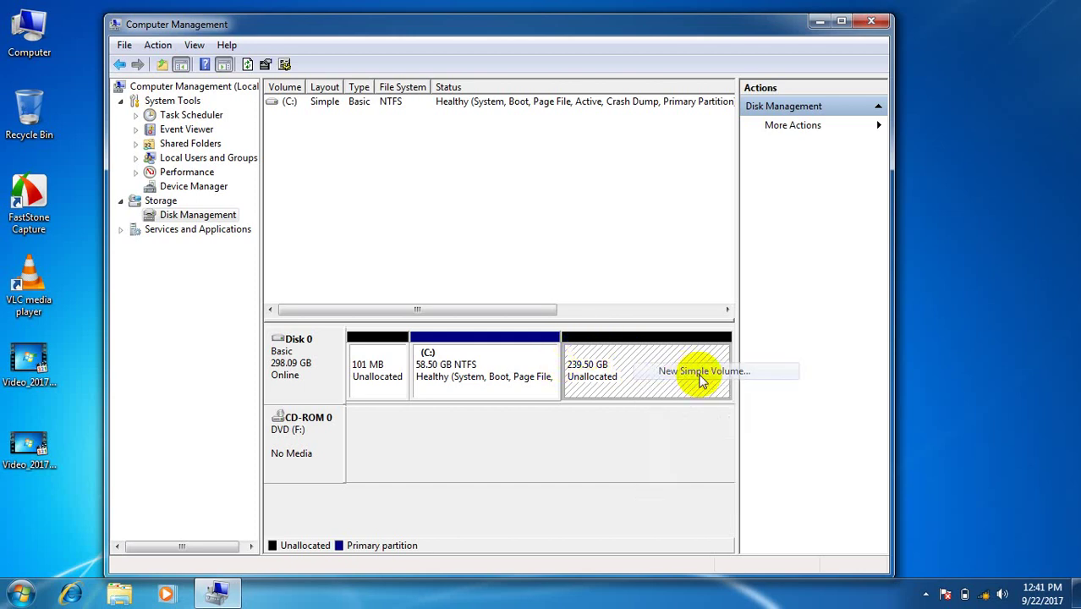
pyautogui.click(577, 385)
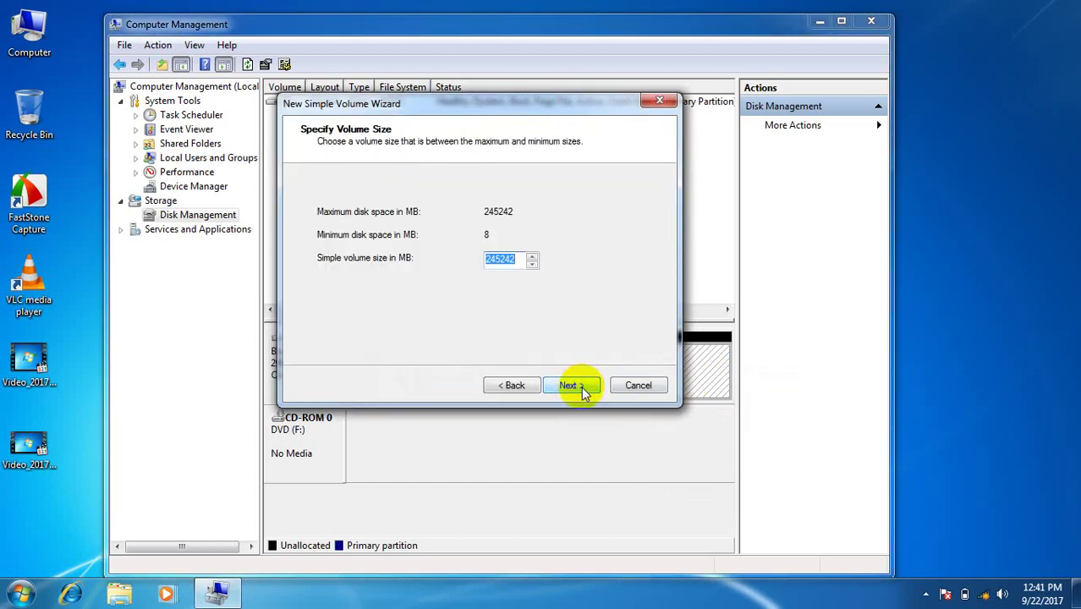
pyautogui.click(525, 386)
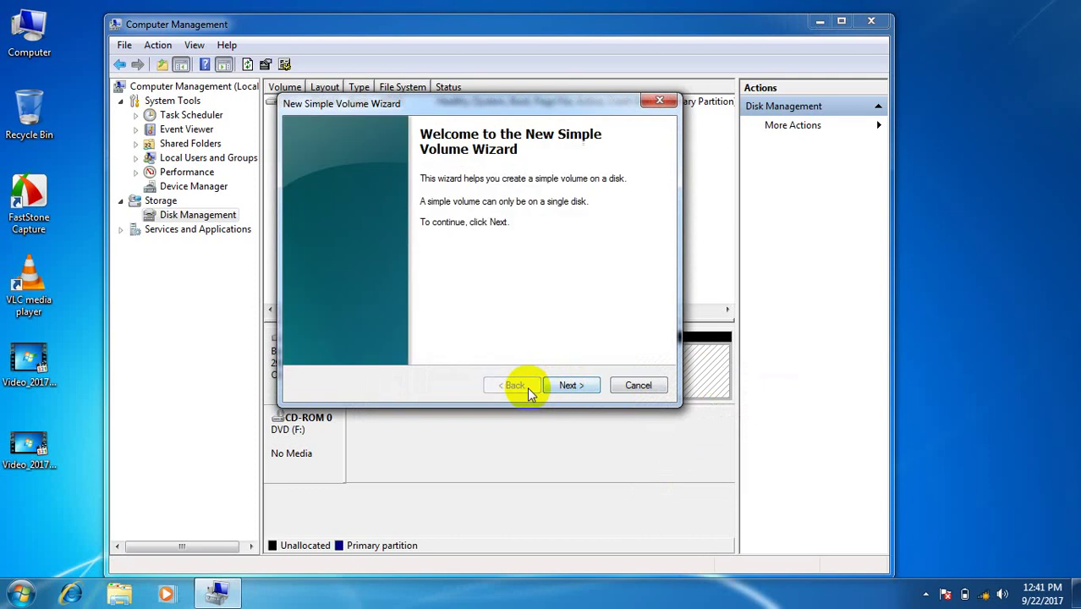
pyautogui.click(585, 392)
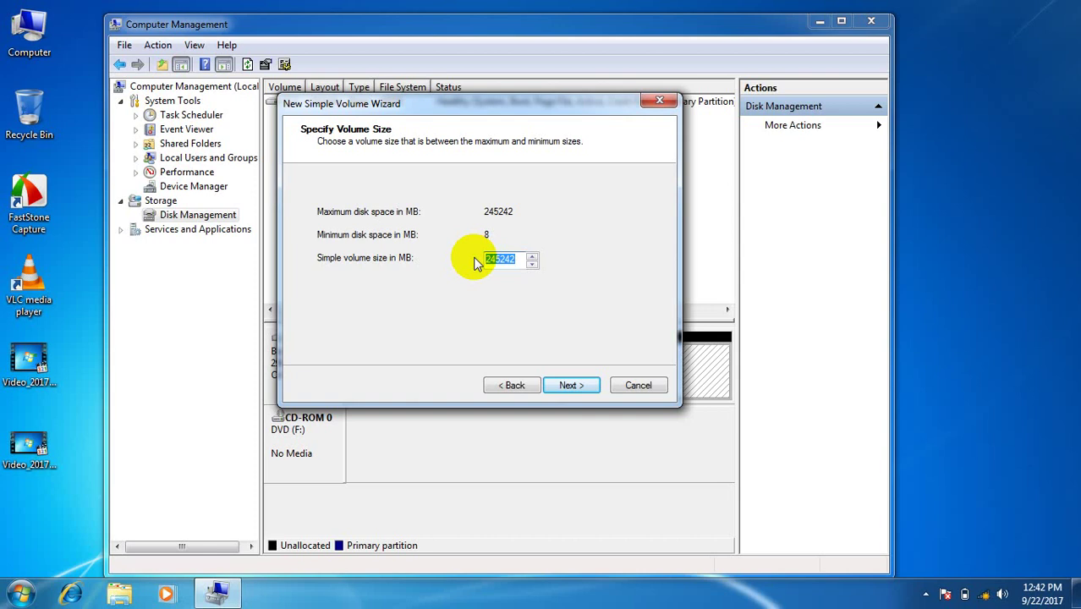
pyautogui.write('85000')
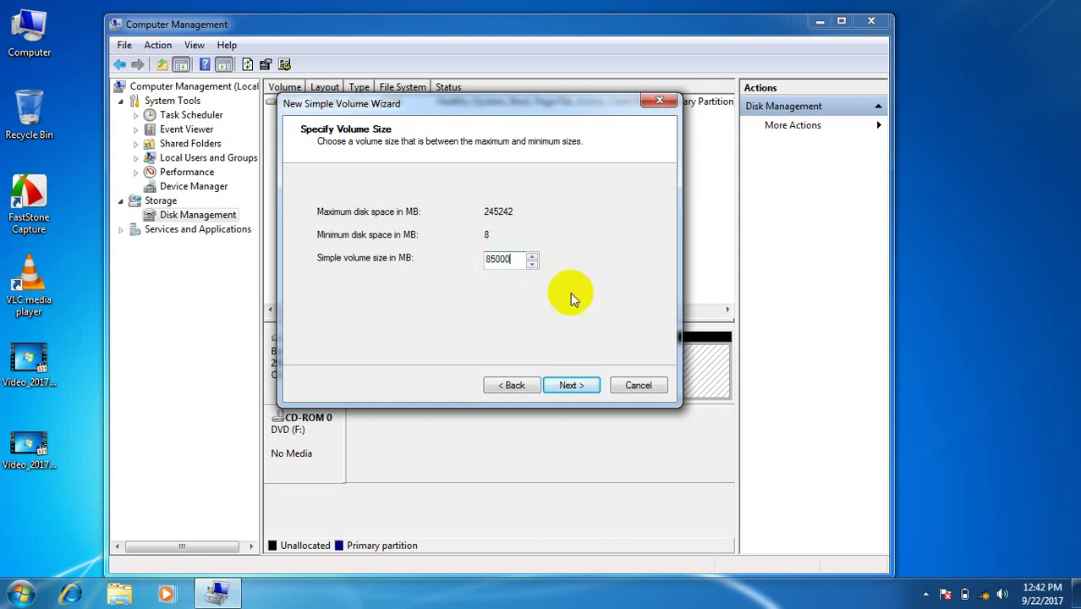
pyautogui.click(569, 384)
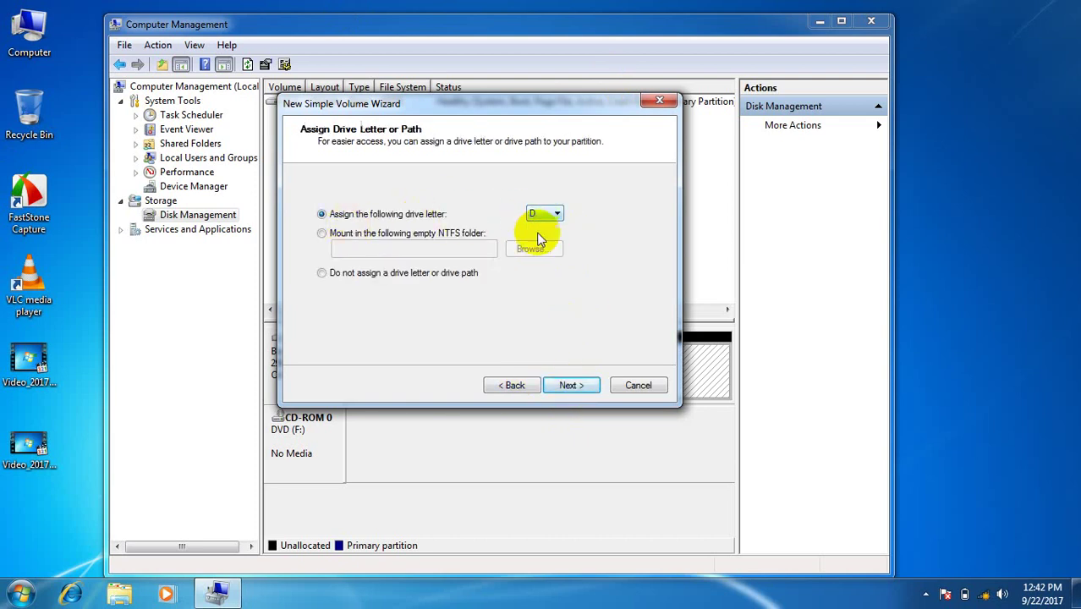
# Step: Finish the 85000 MB volume with drive letter D, quick-formatted as NTFS with default allocation unit size and the label New Volume
pyautogui.click(569, 386)
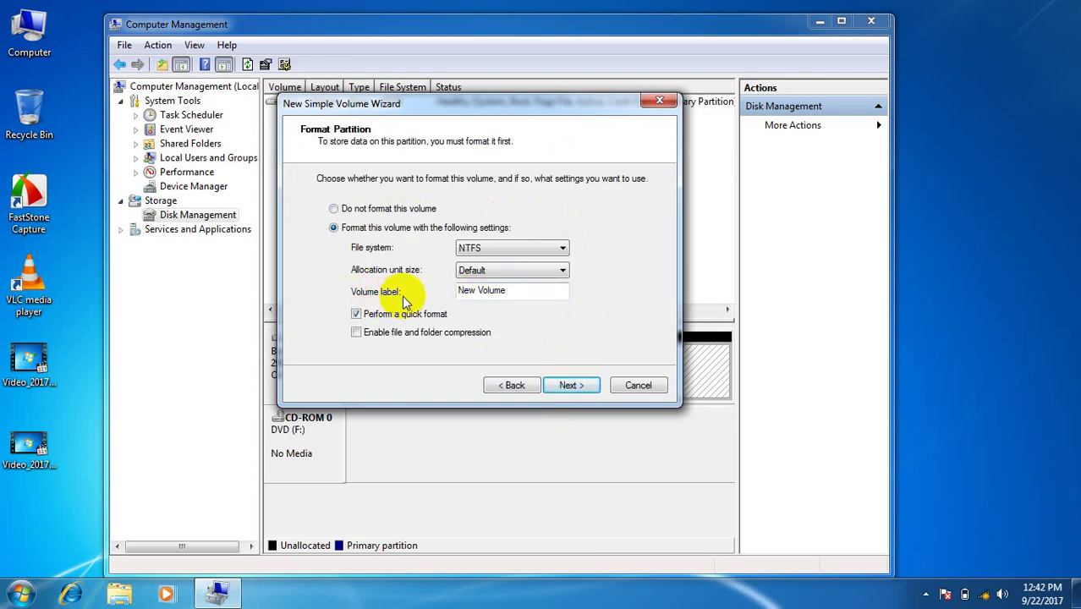
pyautogui.moveTo(534, 293); pyautogui.dragTo(454, 280)
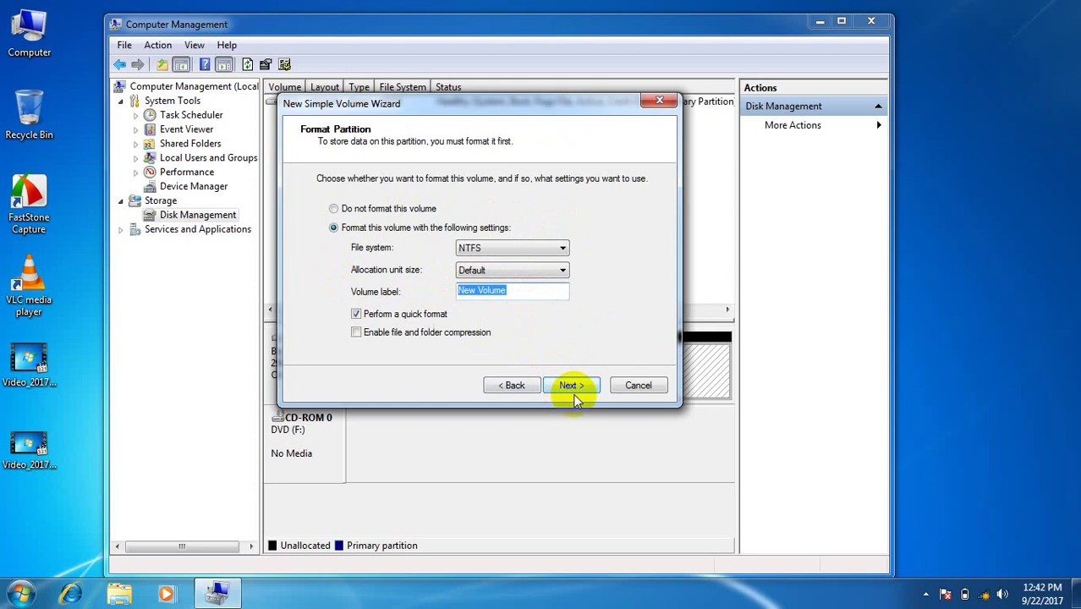
pyautogui.click(507, 290)
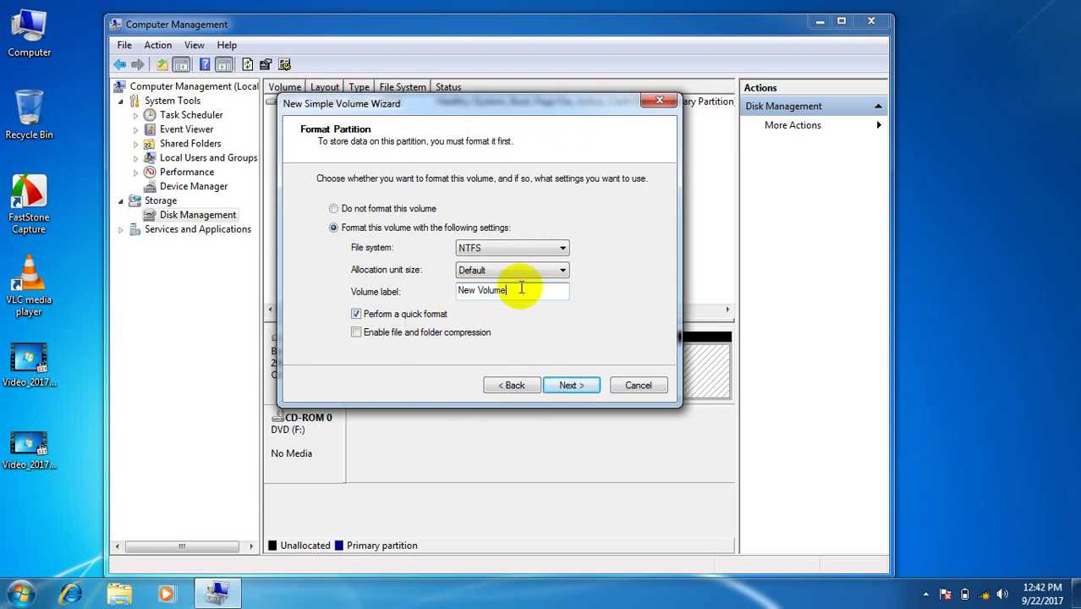
pyautogui.moveTo(507, 290); pyautogui.dragTo(453, 290)
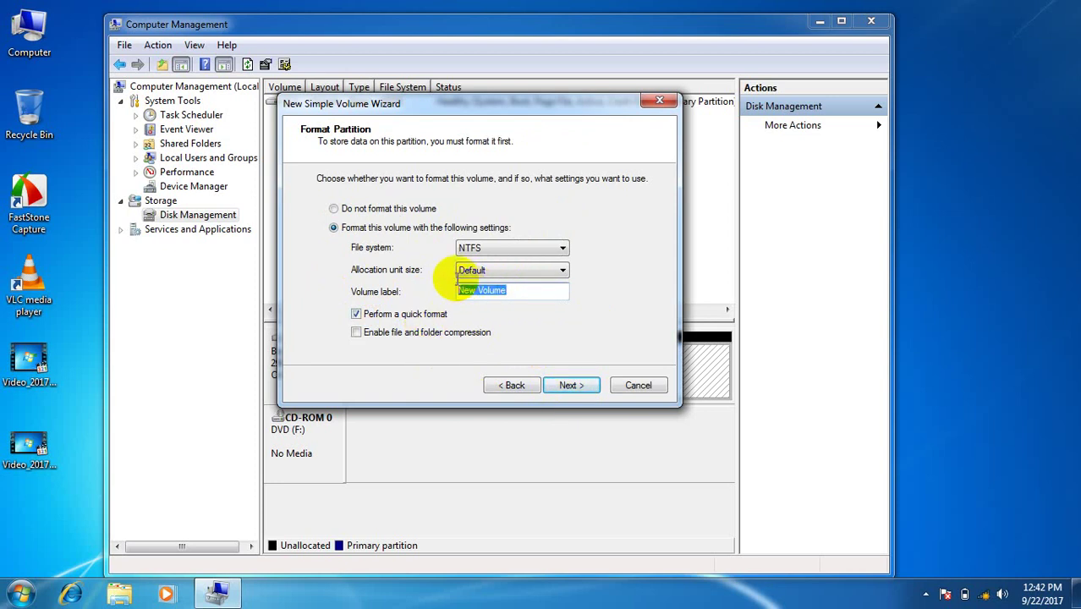
pyautogui.click(578, 386)
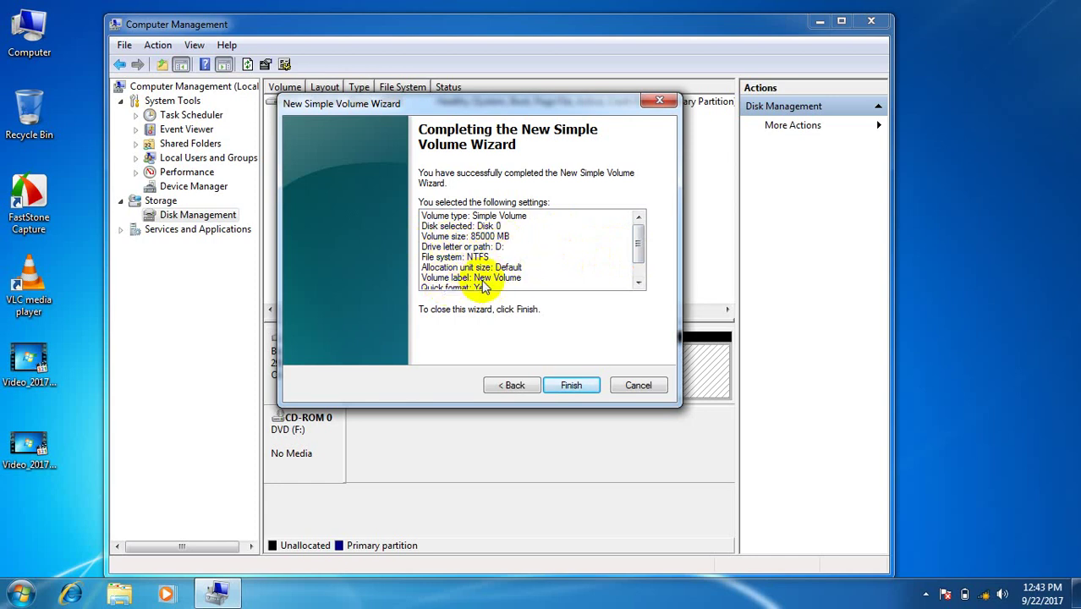
pyautogui.moveTo(638, 261); pyautogui.dragTo(639, 270)
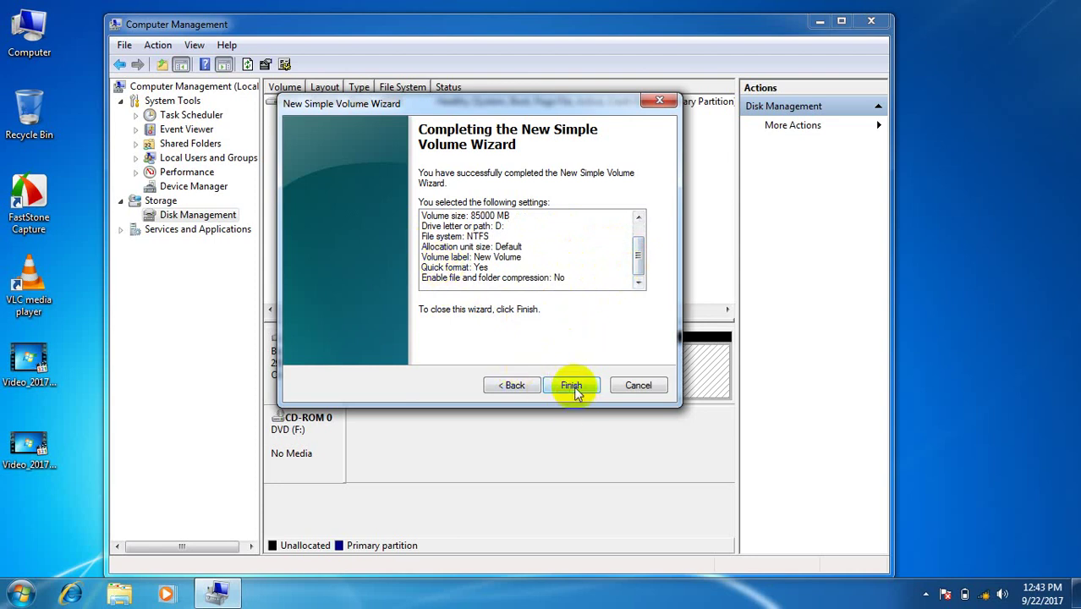
pyautogui.click(573, 386)
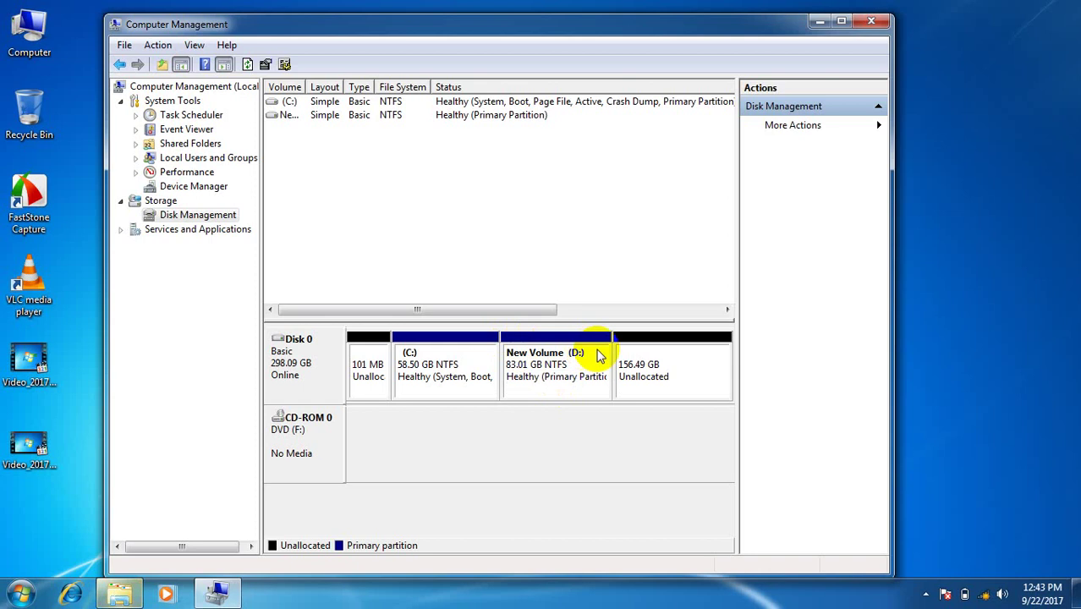
# Step: Start a new simple volume in the 156.49 GB unallocated space on Disk 0 and set its size to 85000 MB
pyautogui.click(651, 373)
pyautogui.rightClick(651, 374)
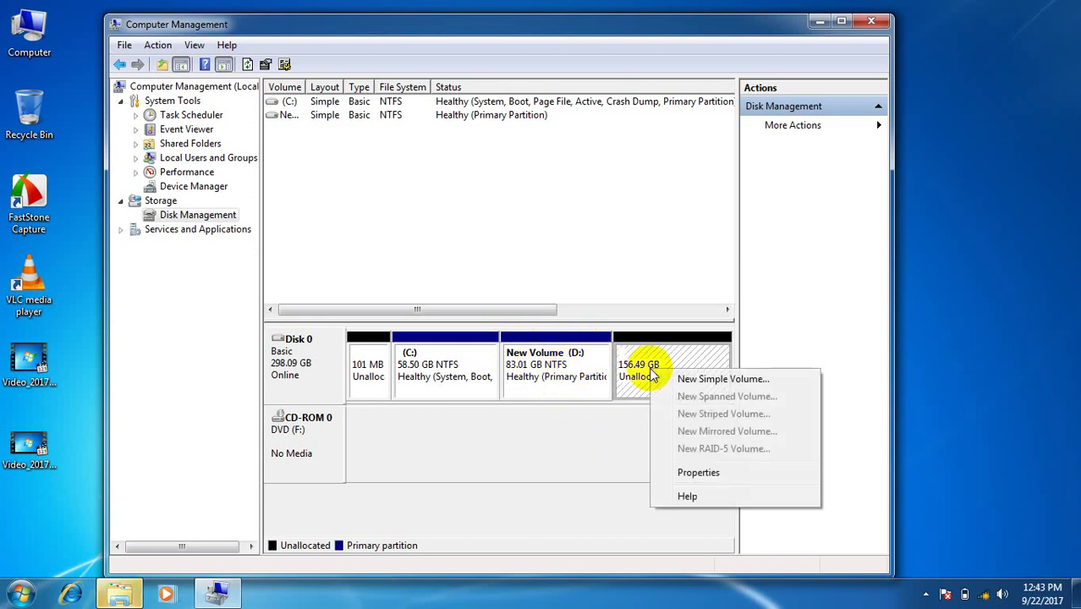
pyautogui.click(704, 381)
pyautogui.click(565, 383)
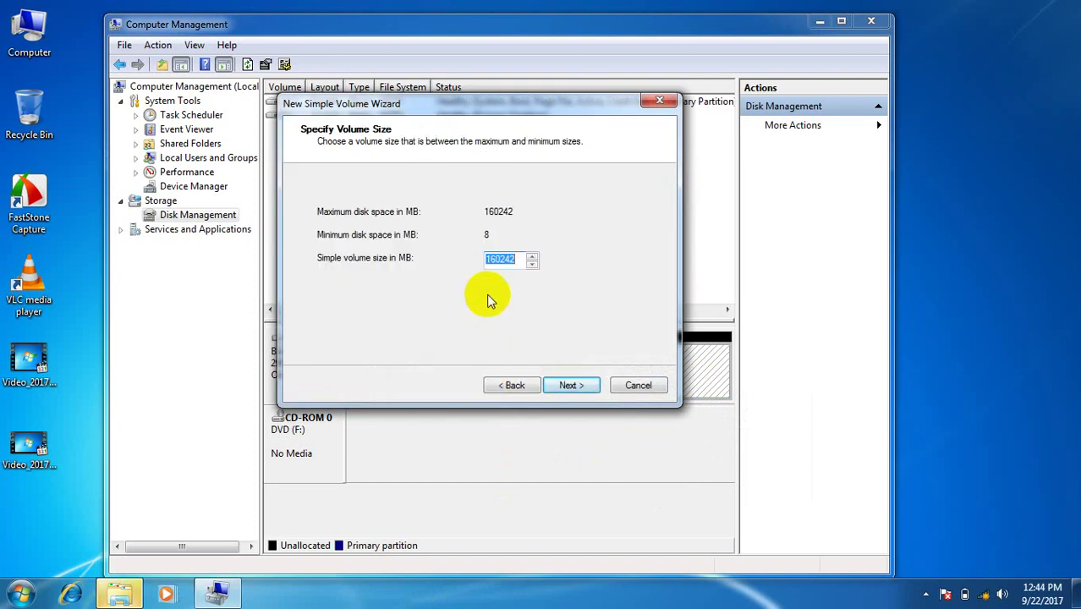
pyautogui.write('8')
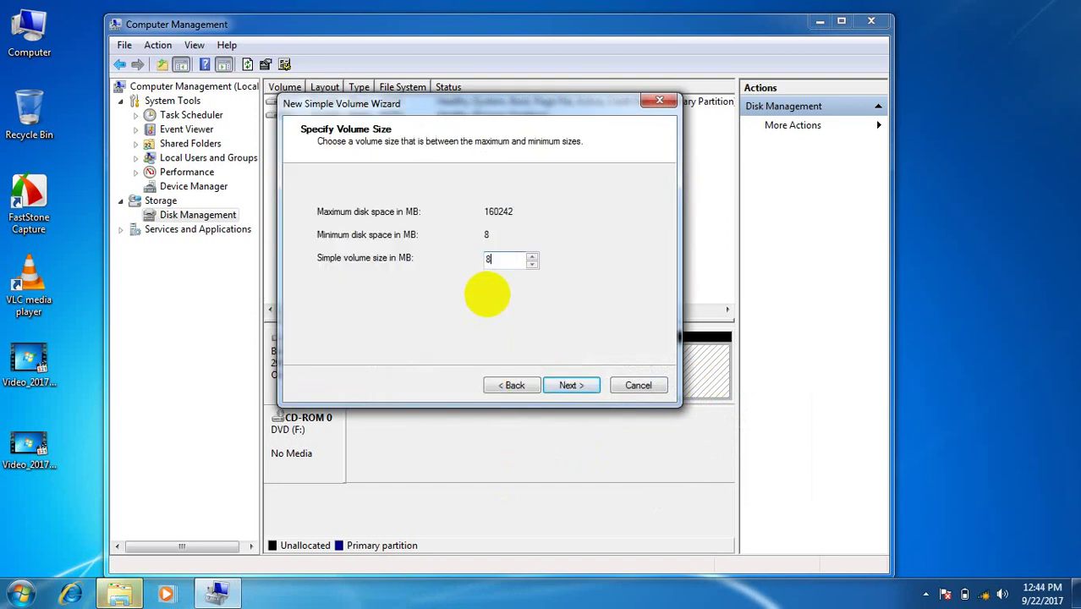
pyautogui.write('5000')
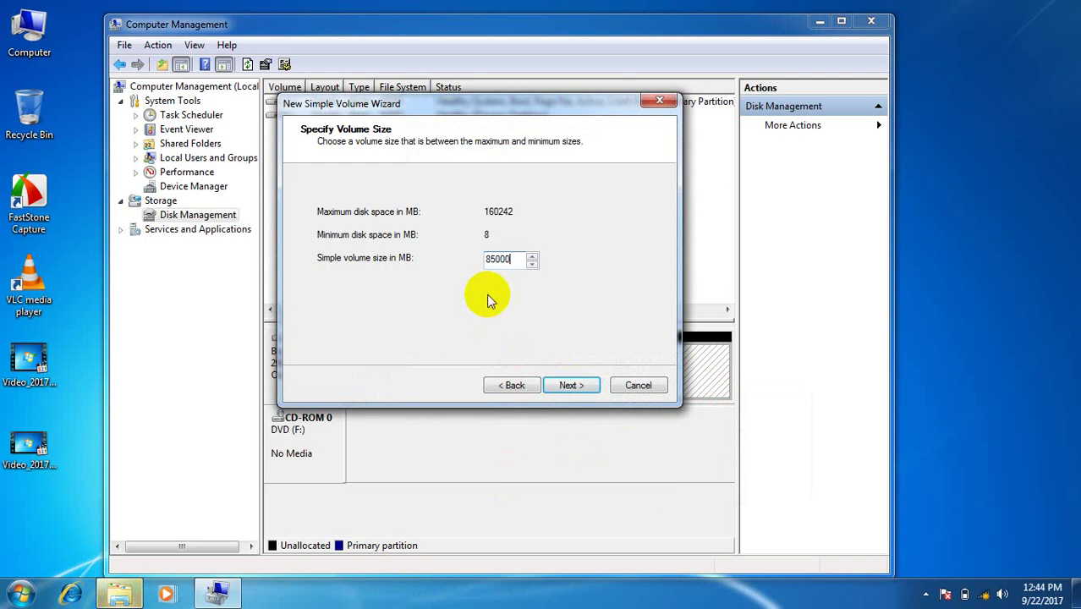
pyautogui.click(574, 391)
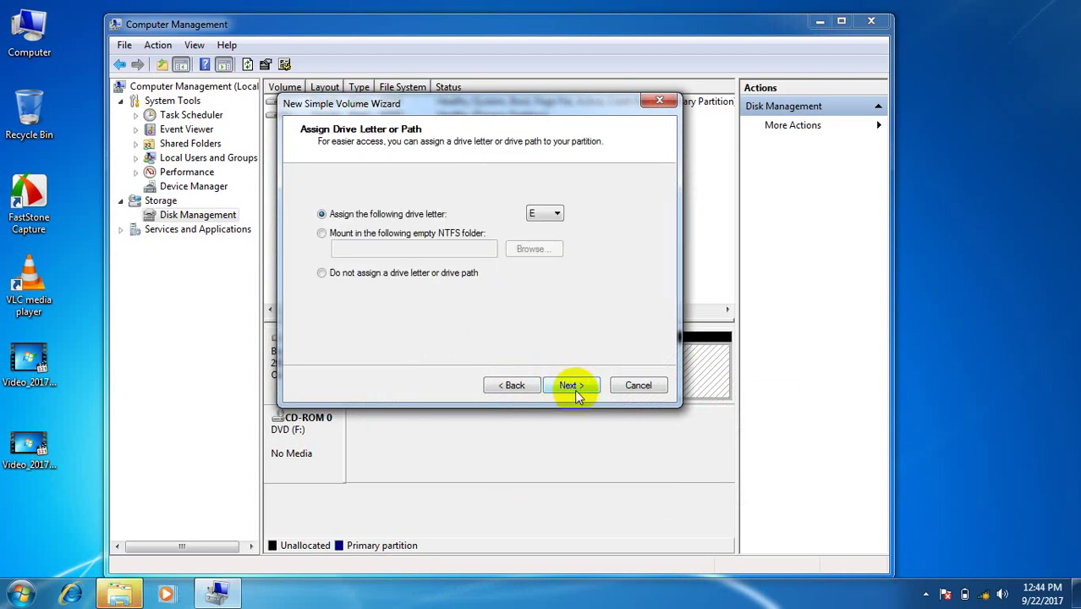
# Step: Assign drive letter E and create the volume with a quick NTFS format and the label New Volume
pyautogui.click(548, 216)
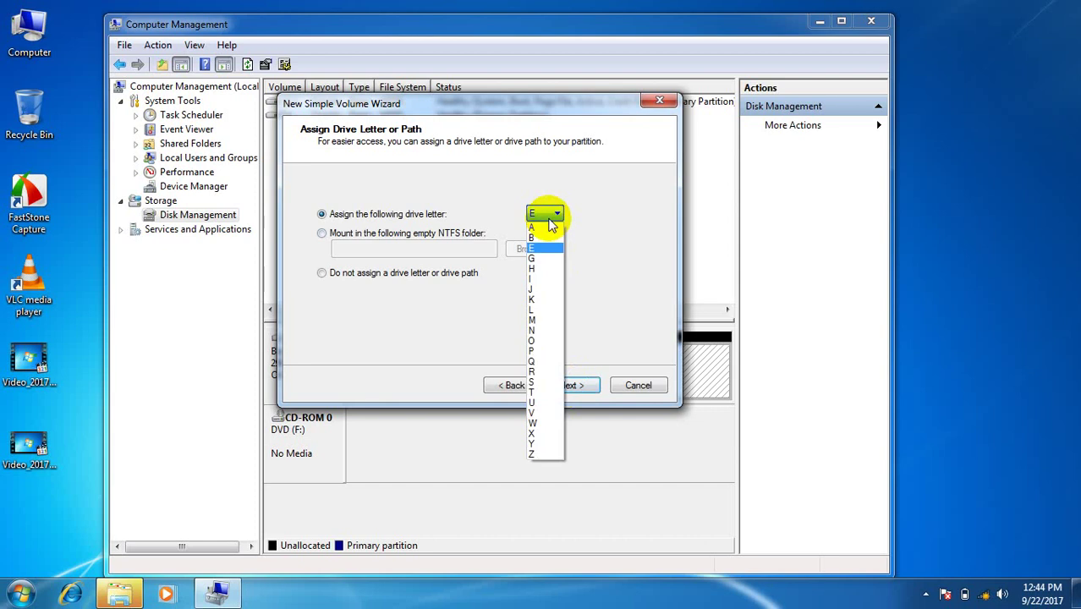
pyautogui.click(545, 248)
pyautogui.click(567, 385)
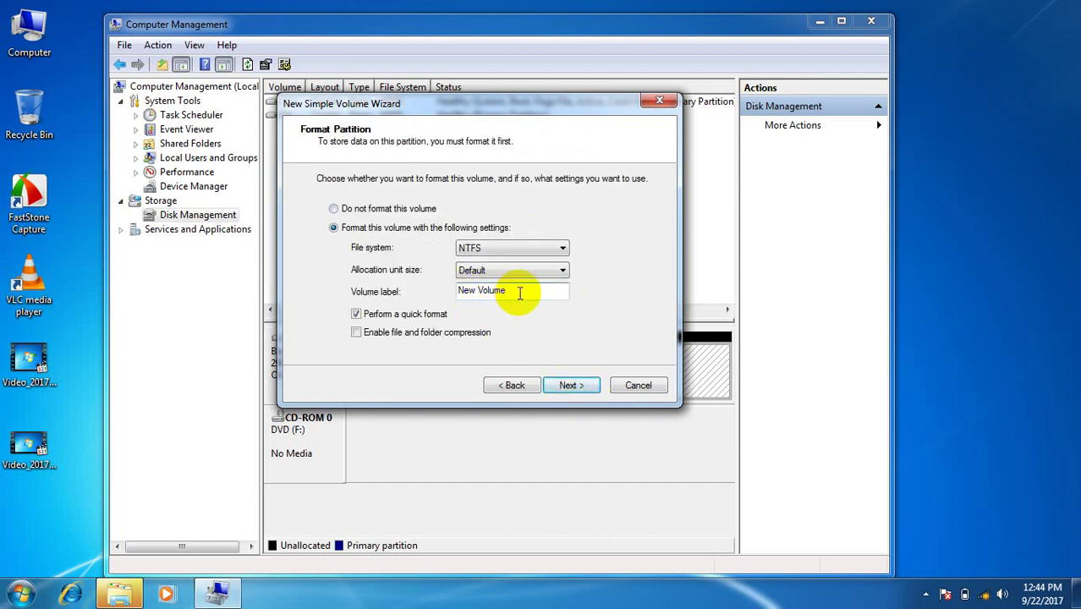
pyautogui.click(568, 384)
pyautogui.click(569, 386)
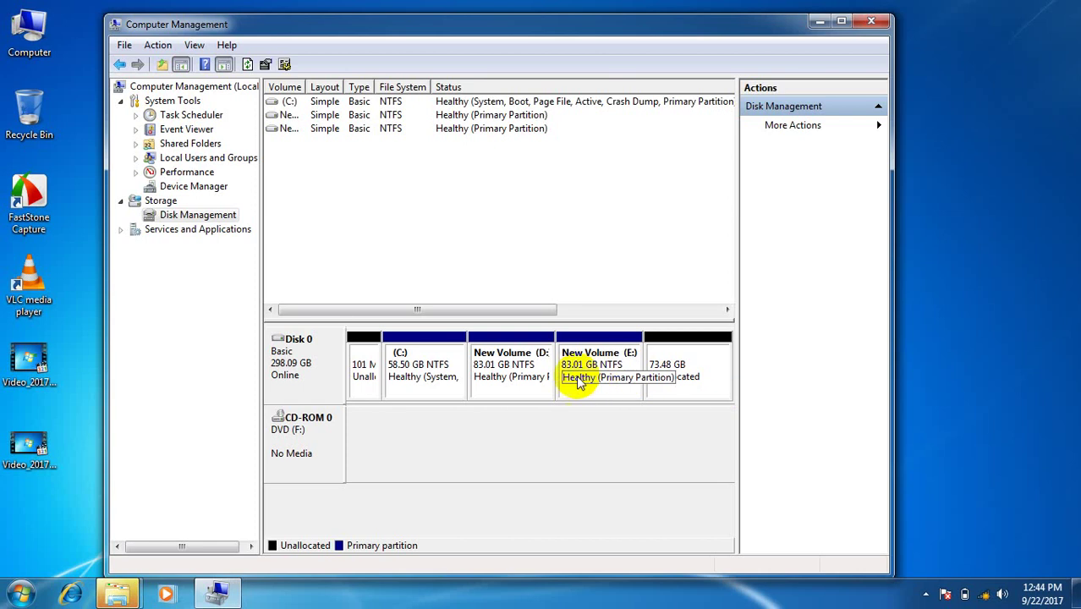
# Step: Start a new simple volume in the 73.48 GB unallocated space on Disk 0, using the maximum size of 75242 MB
pyautogui.click(601, 370)
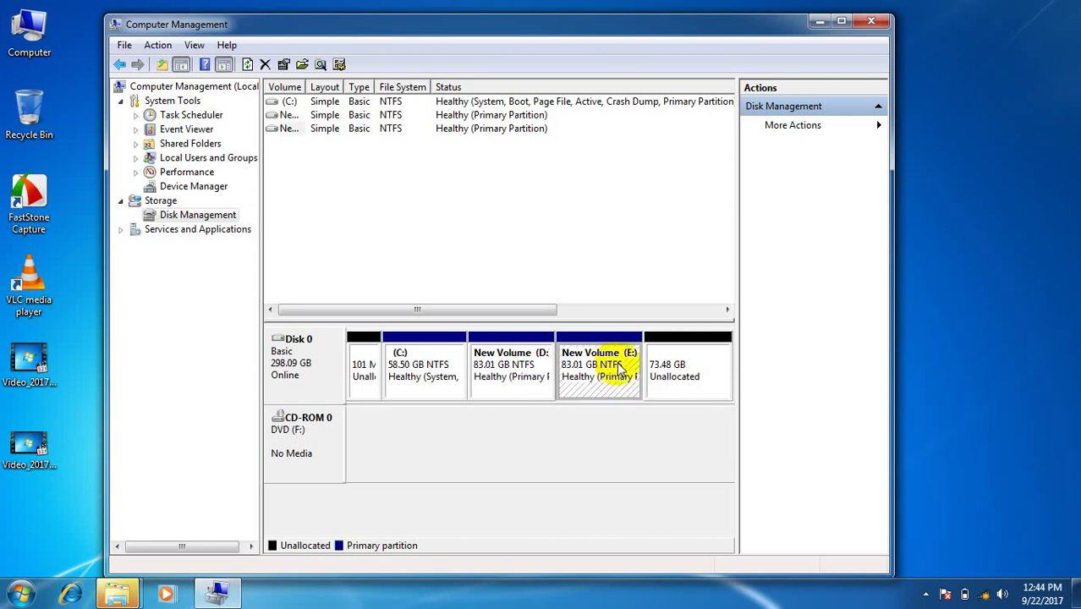
pyautogui.click(682, 372)
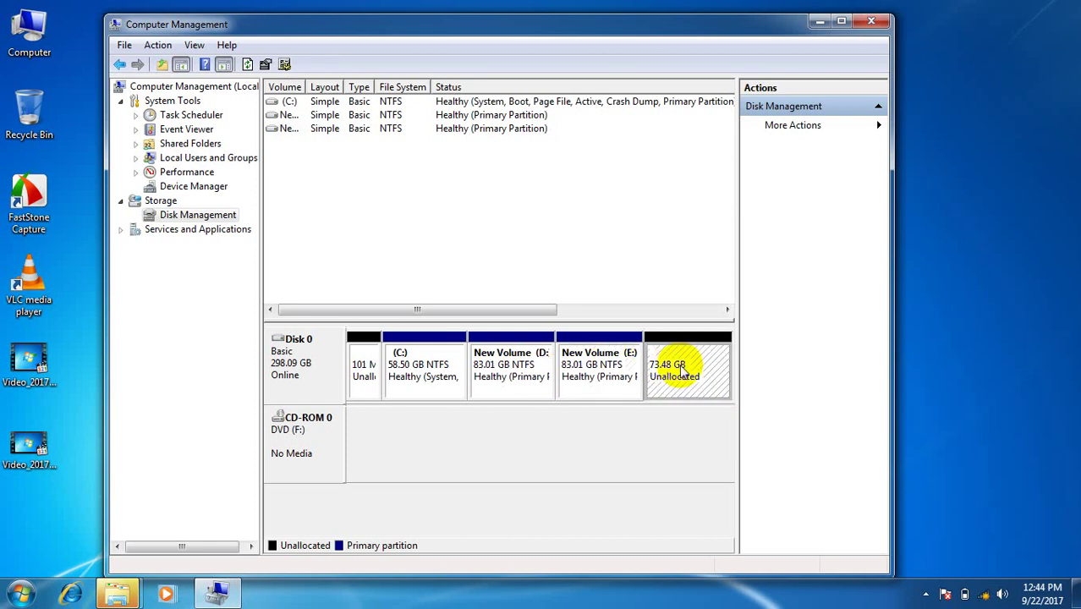
pyautogui.rightClick(682, 372)
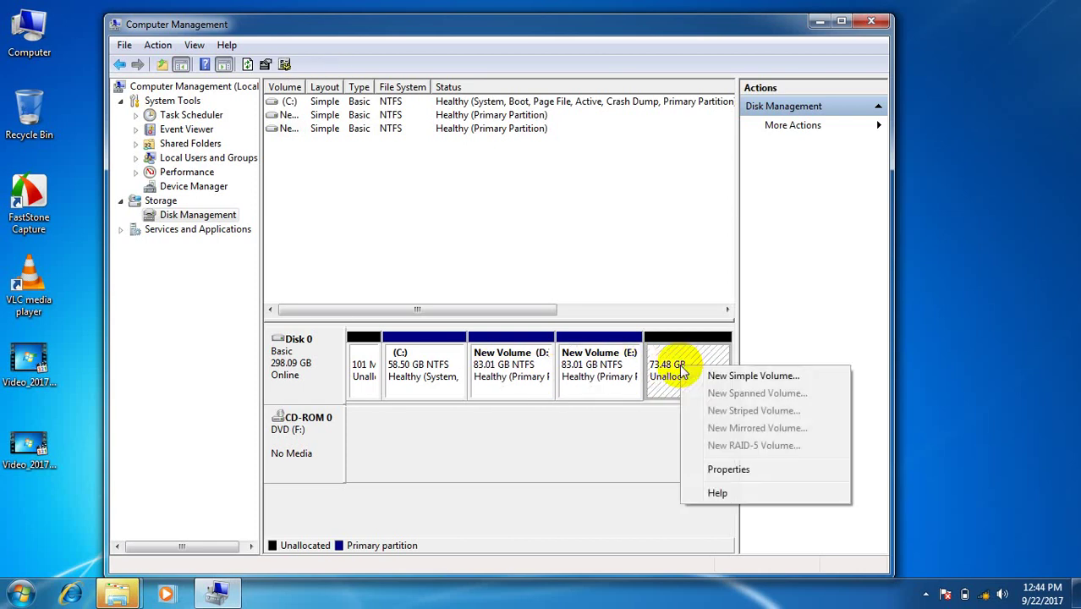
pyautogui.click(736, 375)
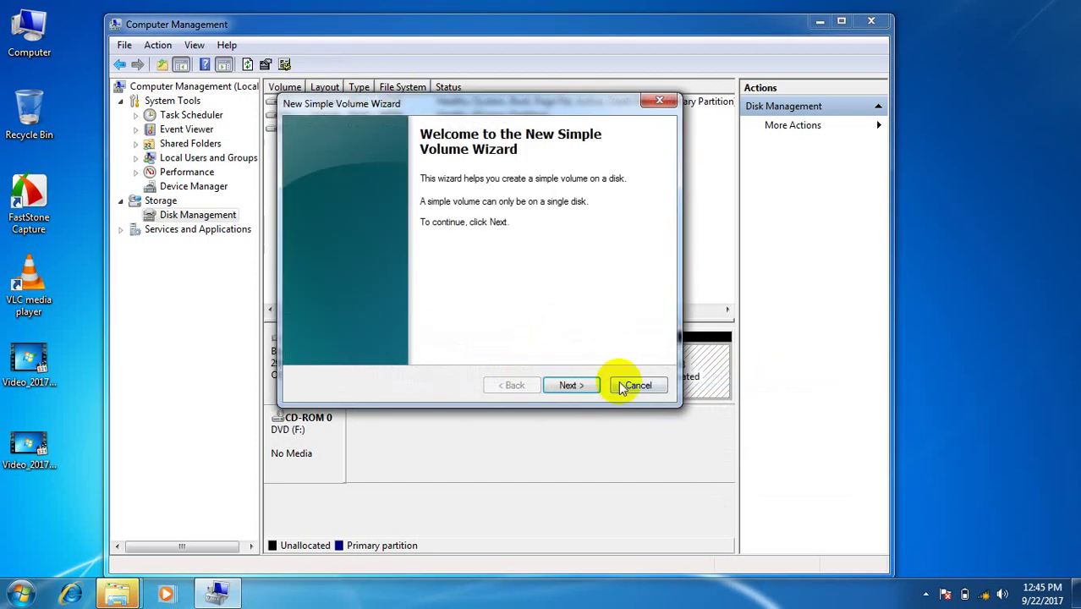
pyautogui.click(570, 386)
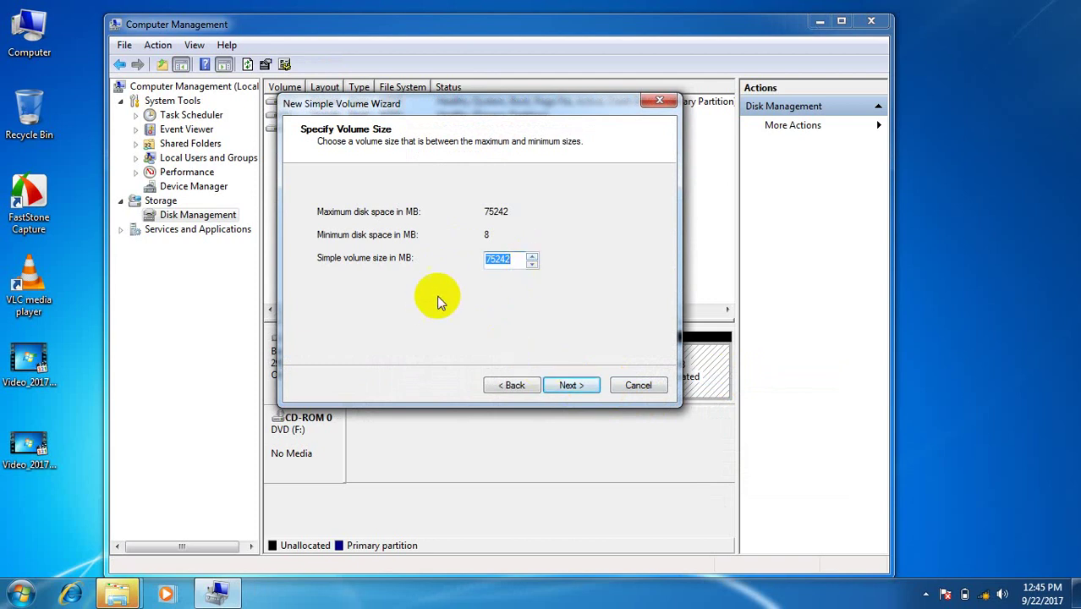
pyautogui.click(510, 261)
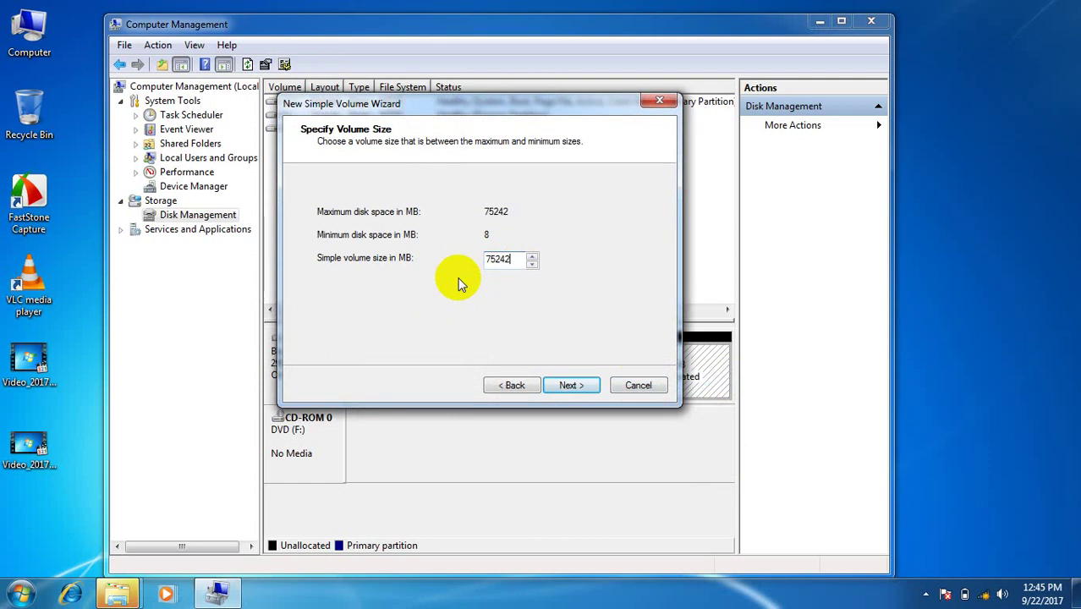
pyautogui.click(572, 386)
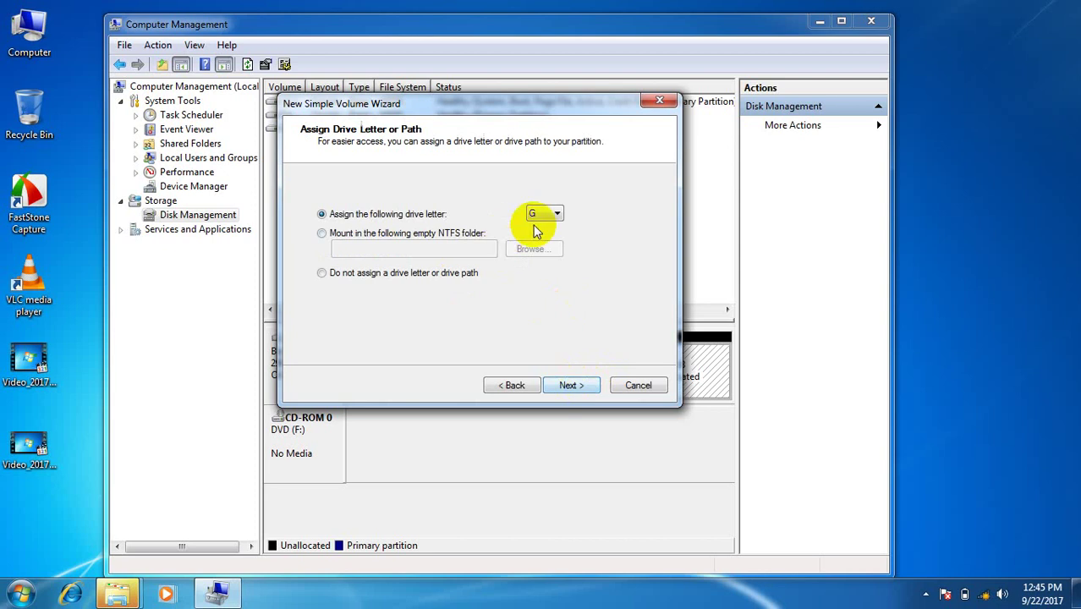
# Step: Accept drive letter G and create the volume with a quick NTFS format and the label New Volume
pyautogui.click(565, 385)
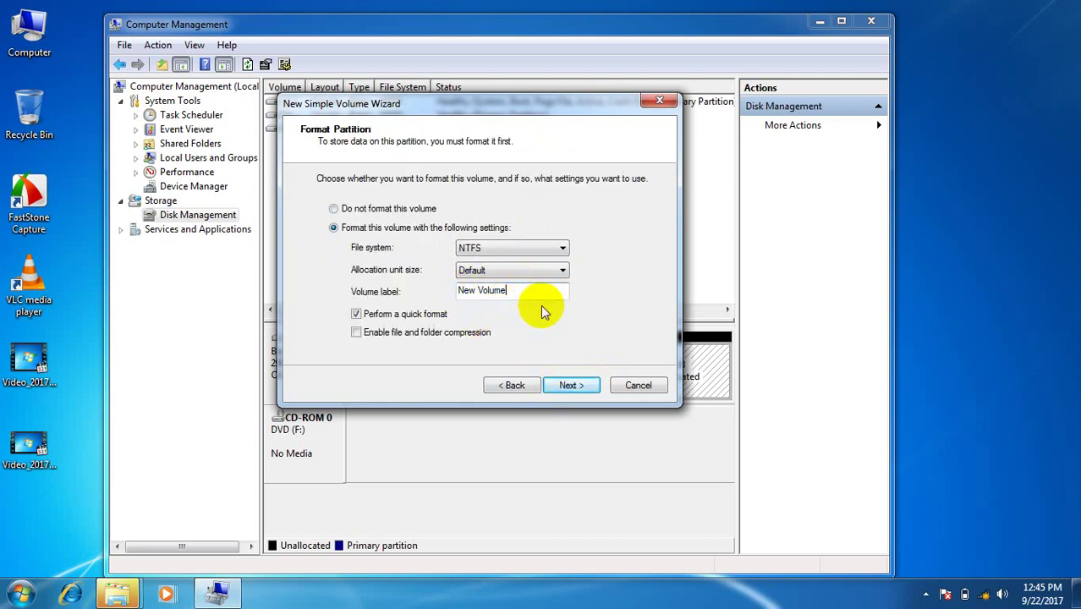
pyautogui.click(580, 386)
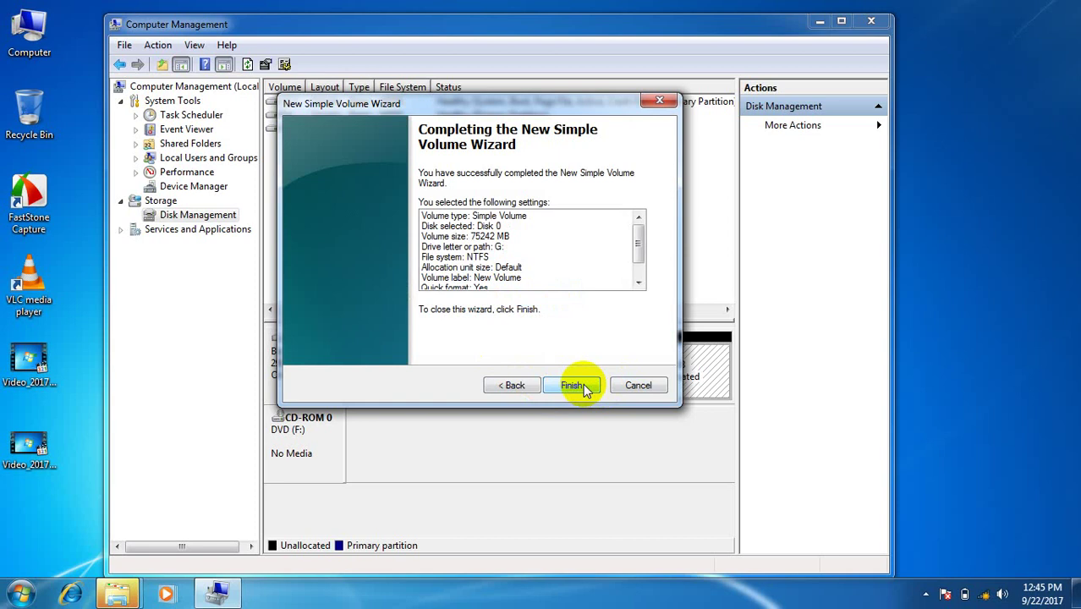
pyautogui.click(575, 385)
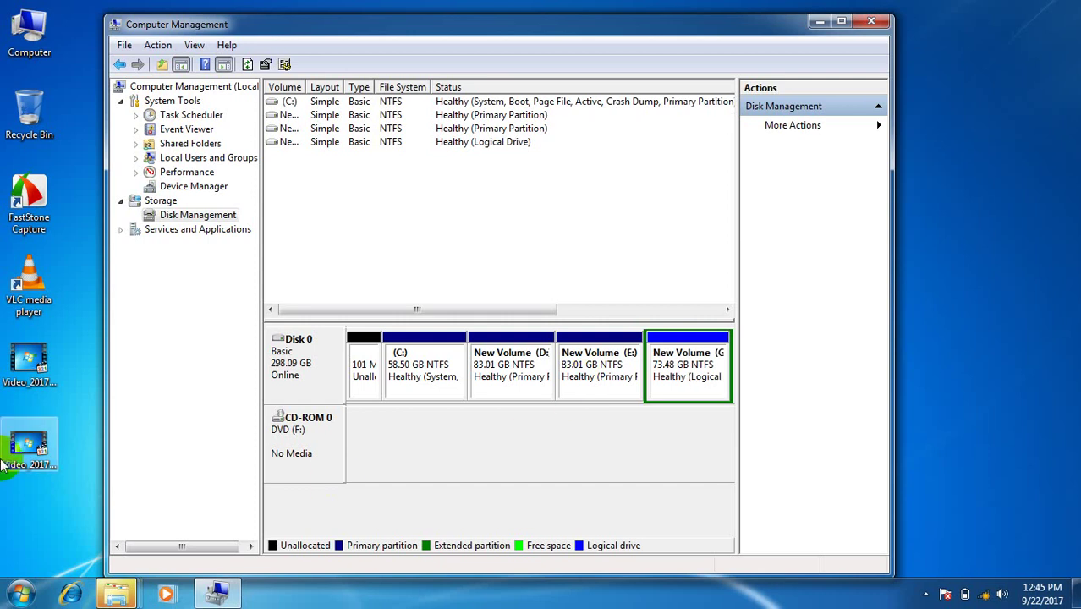
# Step: Select the new G: volume on Disk 0, then close Computer Management and the AutoPlay window for that volume
pyautogui.click(682, 374)
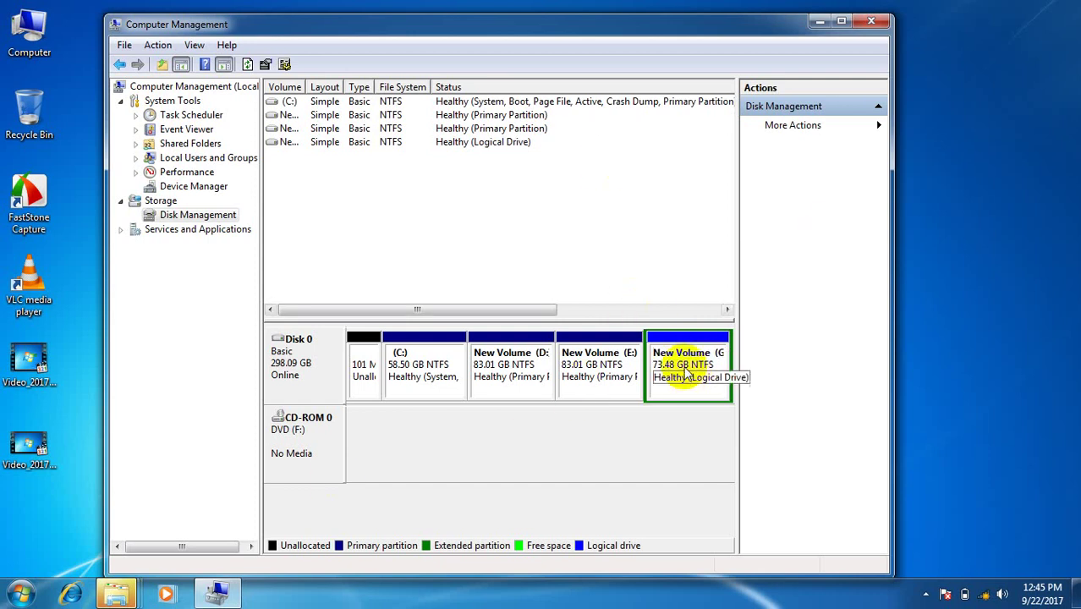
pyautogui.click(869, 21)
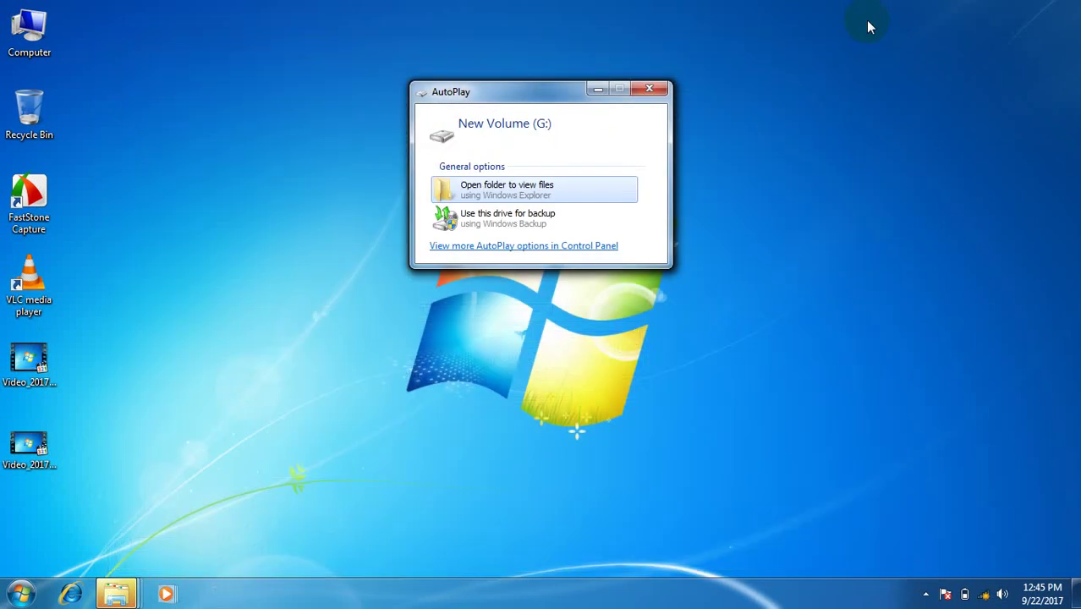
pyautogui.click(659, 92)
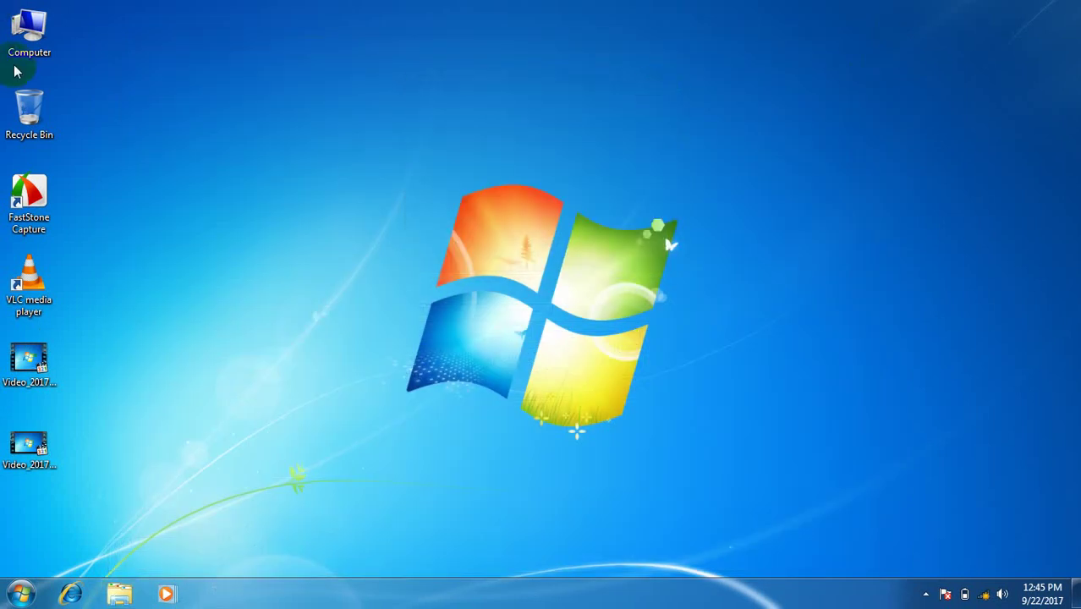
# Step: Open Computer and examine the new D:, E: and G: drives
pyautogui.doubleClick(26, 28)
pyautogui.click(667, 195)
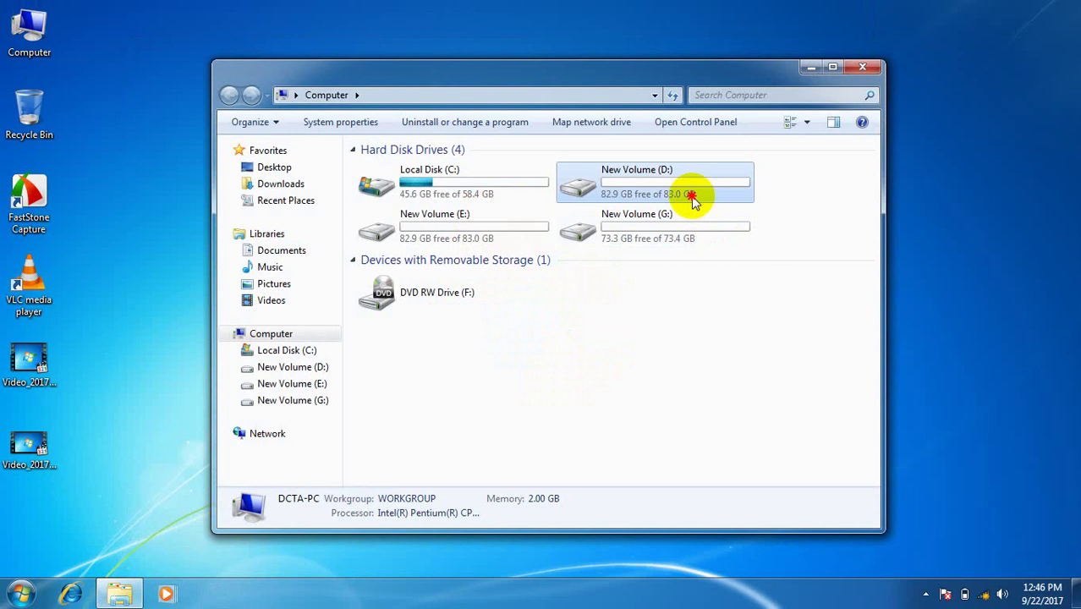
pyautogui.click(465, 237)
pyautogui.click(653, 210)
pyautogui.click(611, 194)
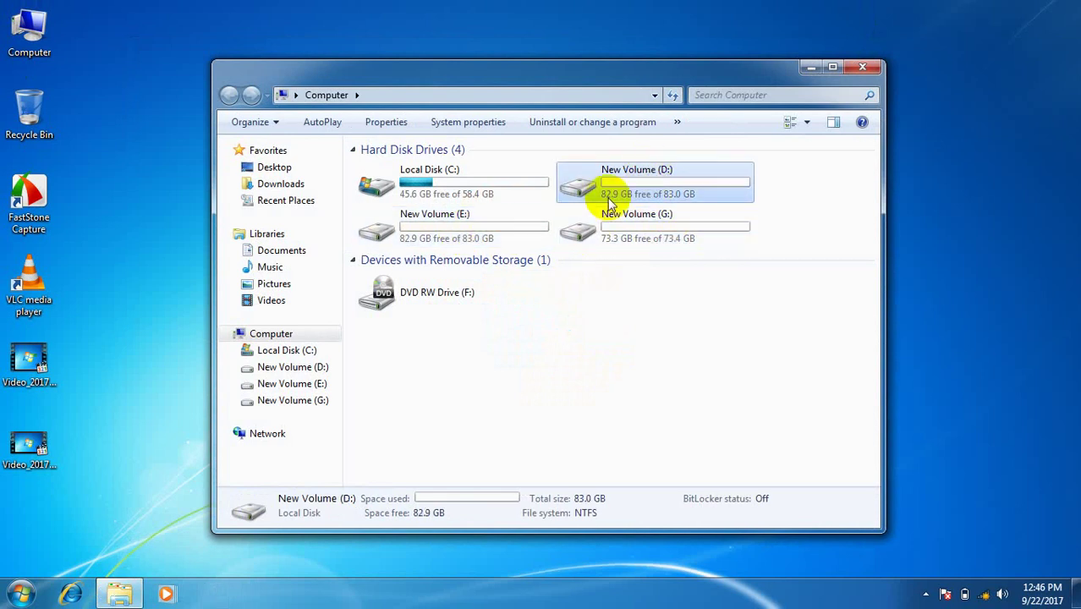
pyautogui.click(454, 236)
pyautogui.click(610, 234)
pyautogui.click(627, 194)
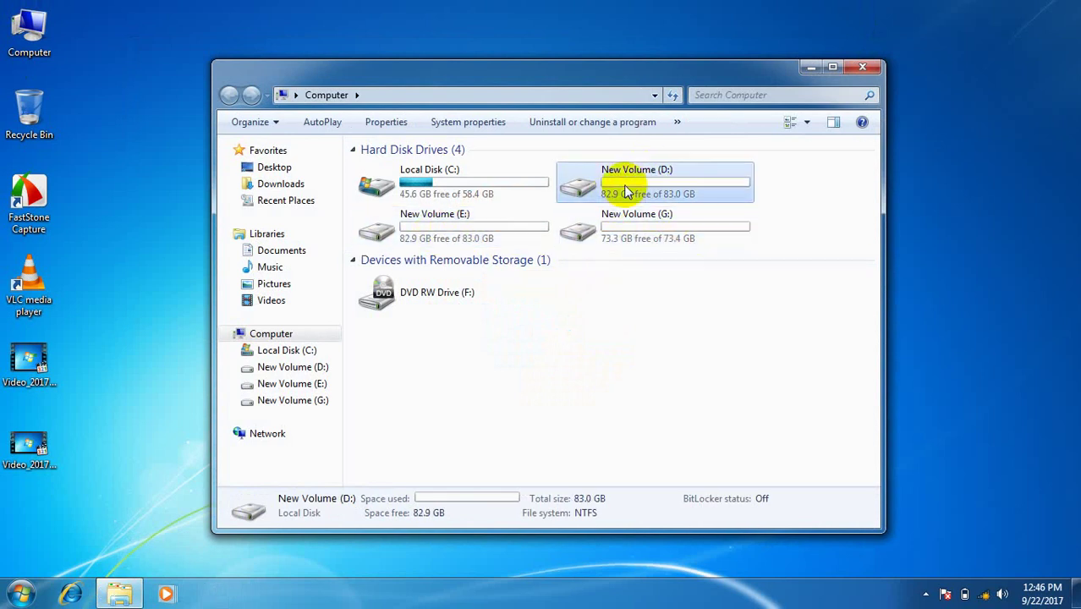
pyautogui.click(494, 227)
pyautogui.click(657, 238)
pyautogui.click(674, 193)
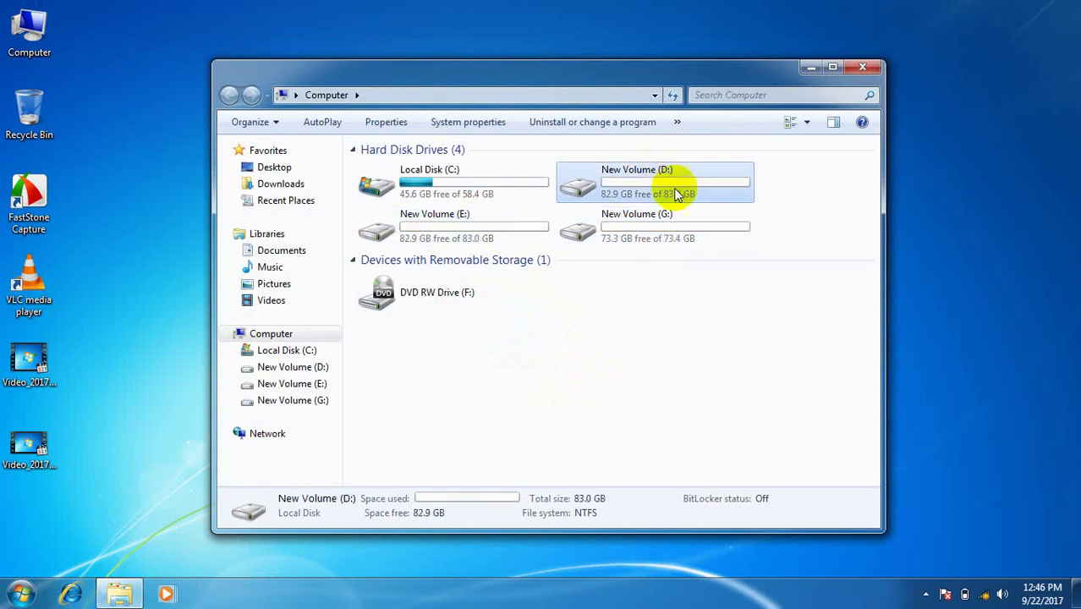
# Step: Close the Computer window and refresh the desktop
pyautogui.click(862, 73)
pyautogui.rightClick(531, 147)
pyautogui.click(572, 195)
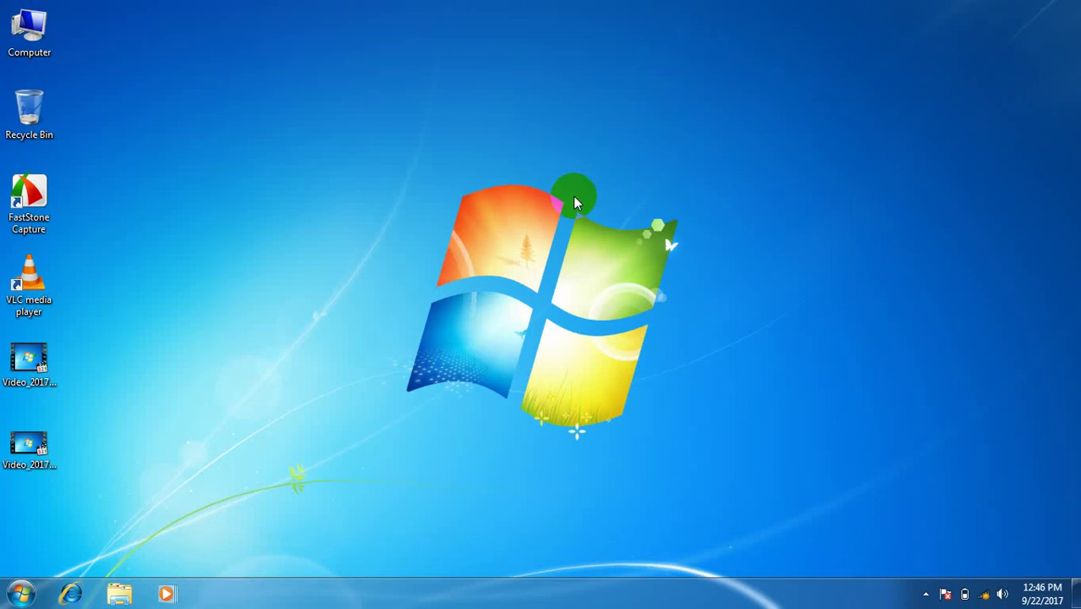
pyautogui.rightClick(279, 160)
pyautogui.click(320, 205)
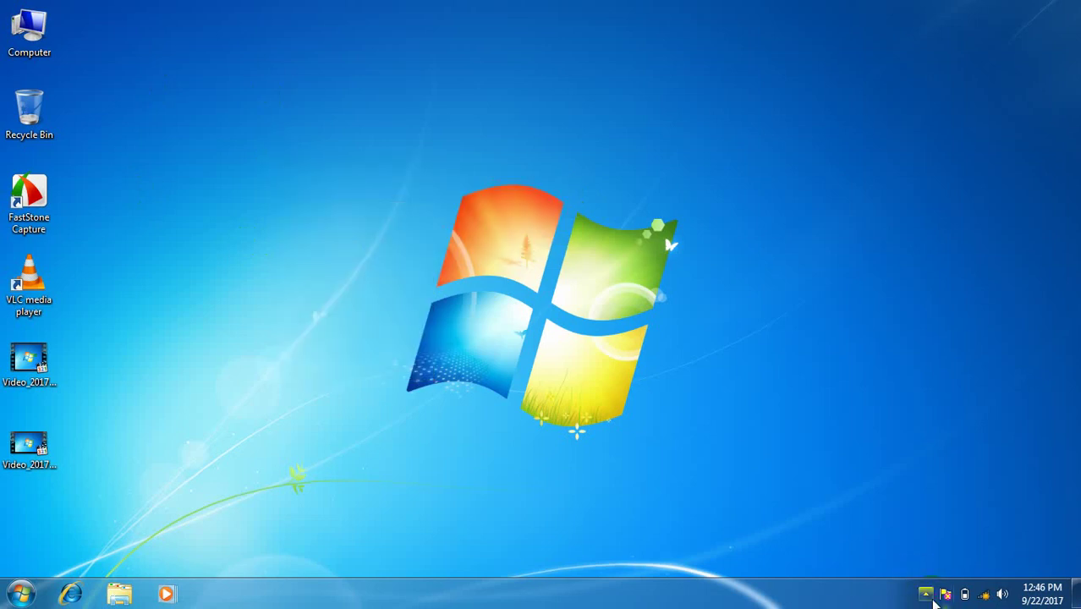